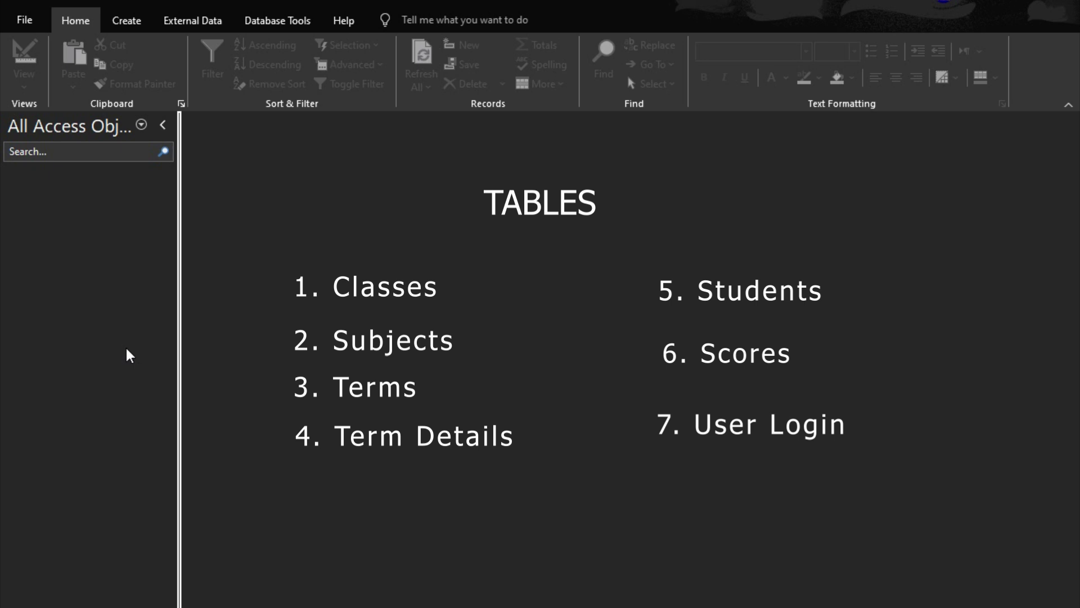
Step: Create a new table, switch it to design view and save it as Classes
{"action": "left_click", "coordinate": [133, 21]}
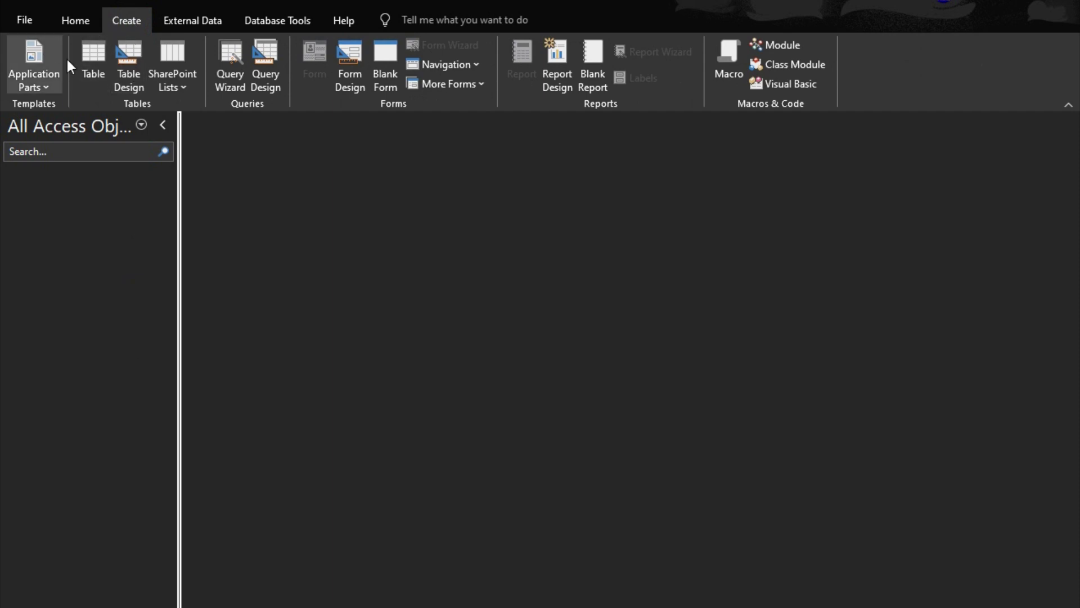
{"action": "left_click", "coordinate": [90, 54]}
{"action": "left_click", "coordinate": [23, 56]}
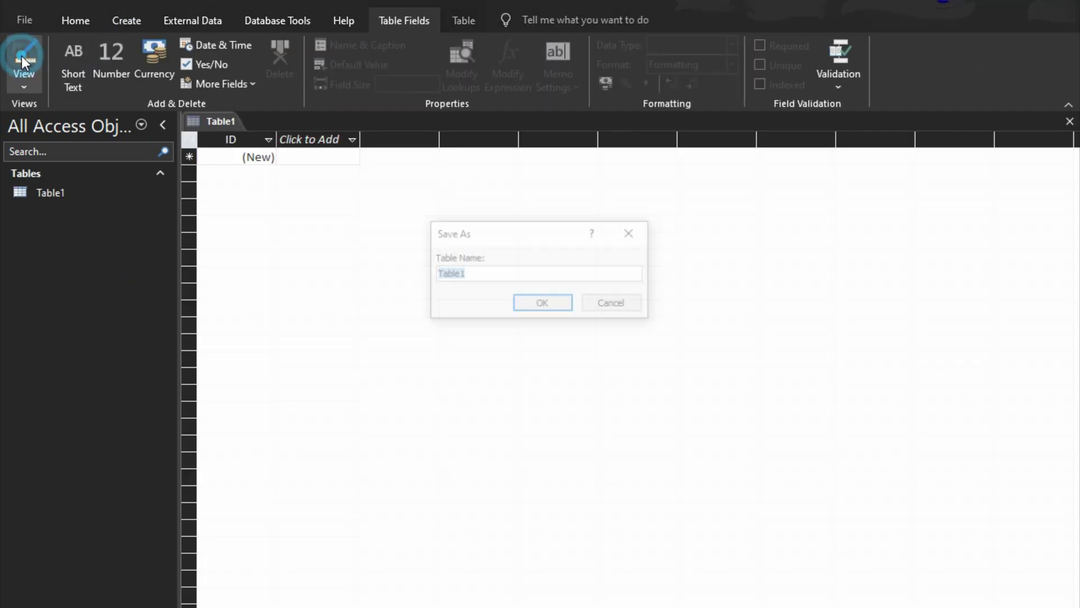
{"action": "type", "text": "Classes"}
{"action": "key", "text": "Return"}
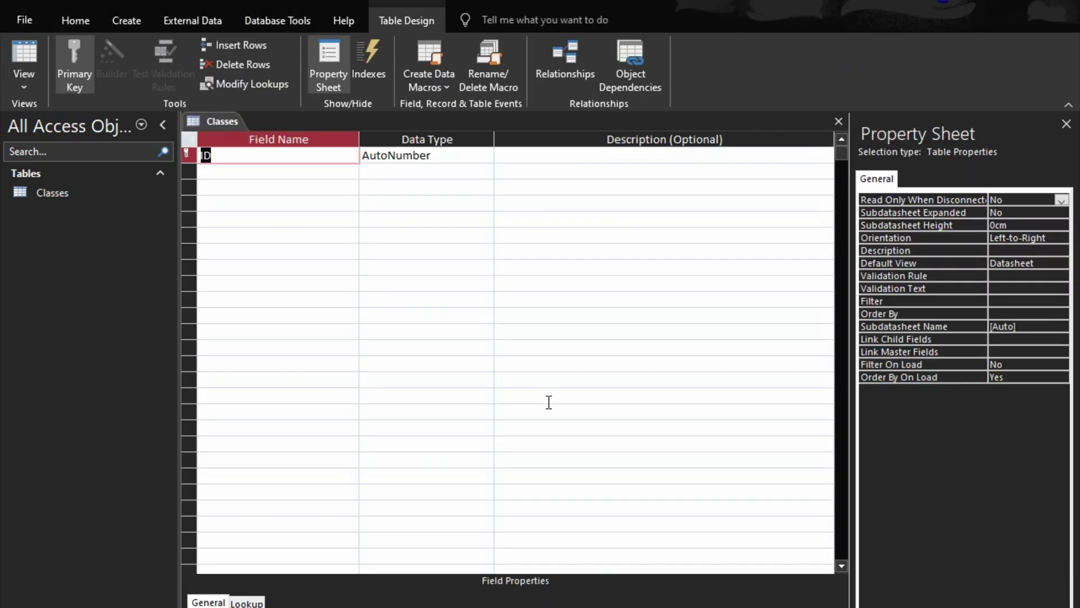
Step: Name the primary key field ClassID, add a Short Text field ClassName, and save and close the Classes table
{"action": "type", "text": "Clkss"}
{"action": "key", "text": "BackSpace"}
{"action": "key", "text": "BackSpace"}
{"action": "key", "text": "BackSpace"}
{"action": "type", "text": "assID"}
{"action": "key", "text": "Down"}
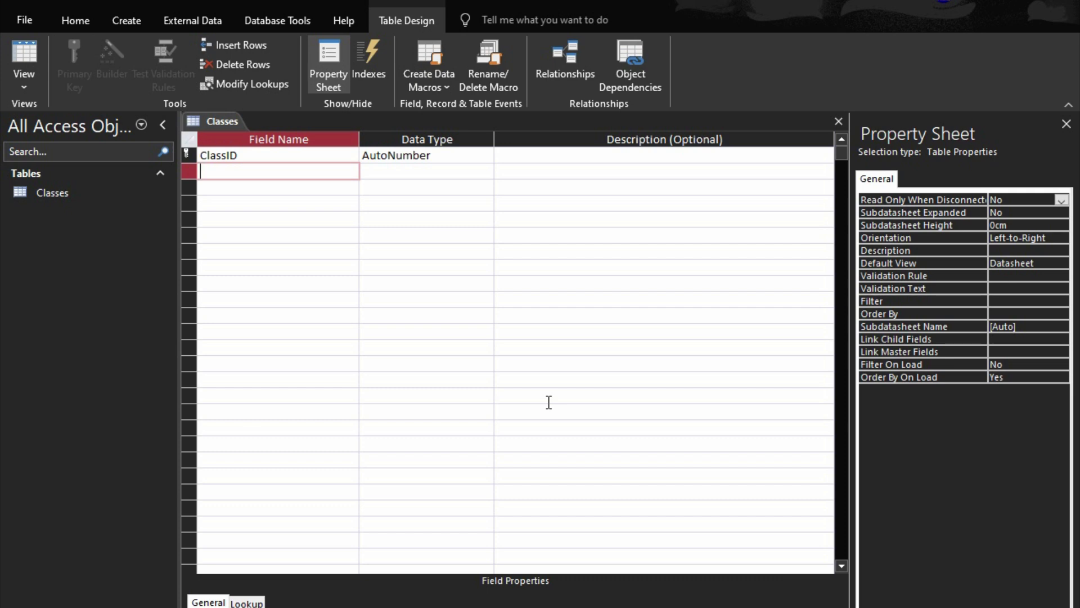
{"action": "type", "text": "ClassName"}
{"action": "key", "text": "Down"}
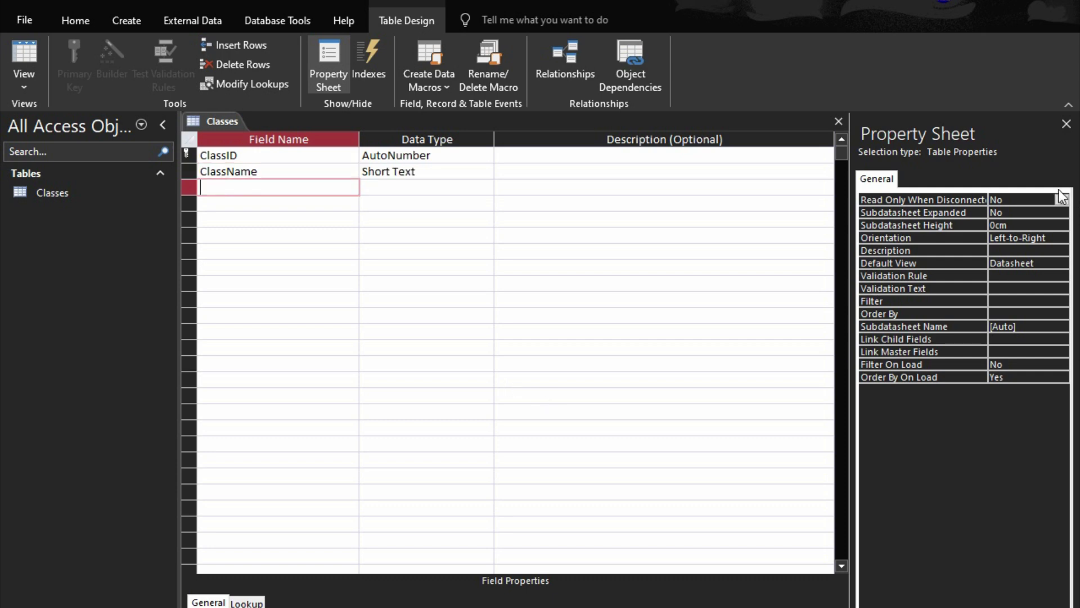
{"action": "left_click", "coordinate": [839, 122]}
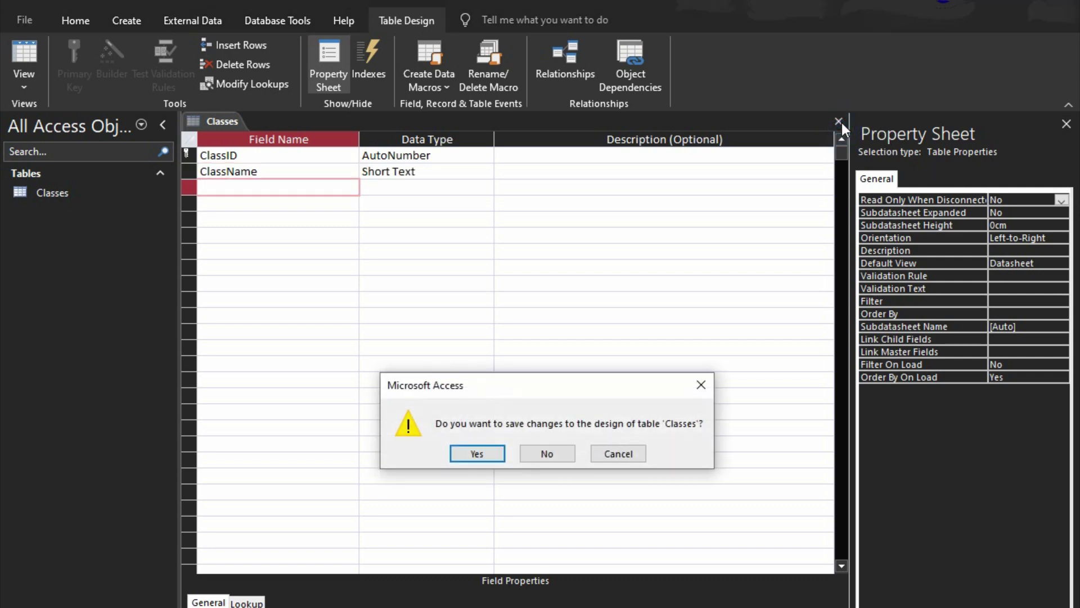
{"action": "left_click", "coordinate": [477, 454]}
Step: Create another new table in design view and save it as Subjects
{"action": "left_click", "coordinate": [93, 47]}
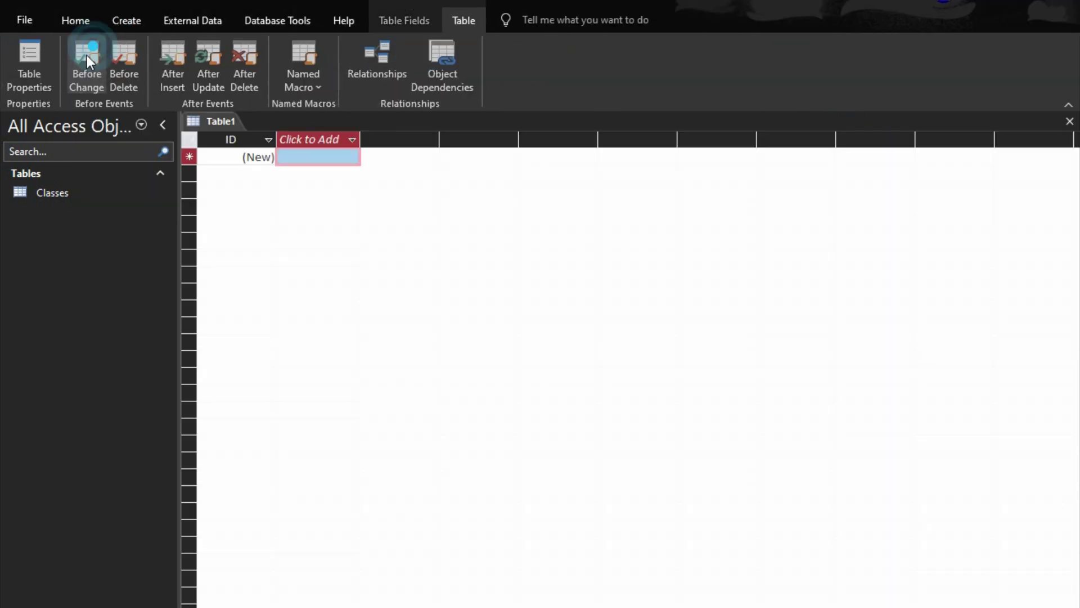
{"action": "left_click", "coordinate": [74, 22]}
{"action": "key", "text": "ctrl+s"}
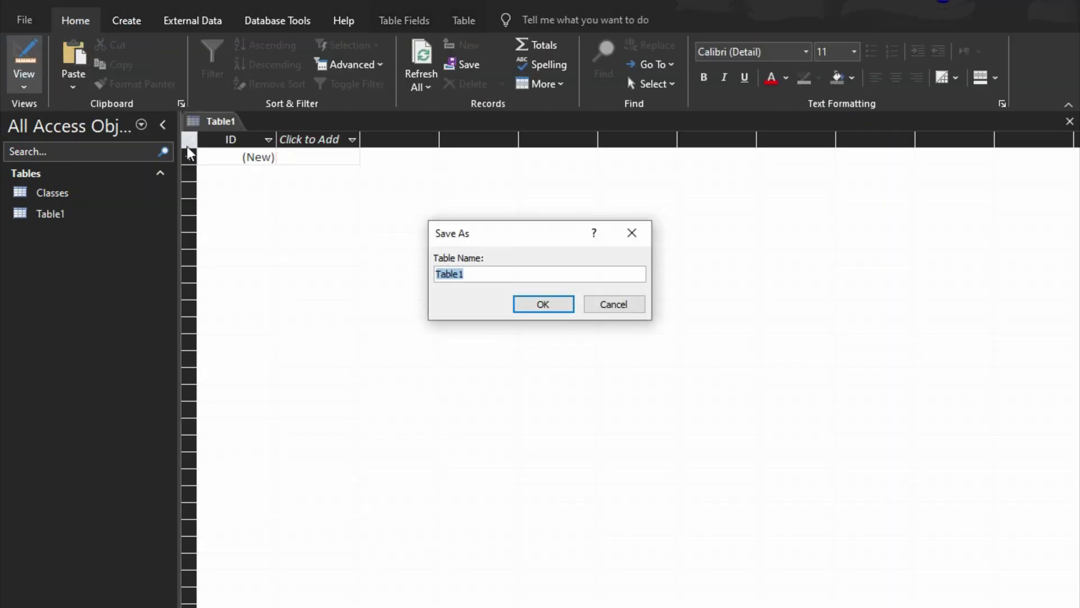
{"action": "type", "text": "Subjects"}
{"action": "left_click", "coordinate": [550, 304]}
Step: Name the primary key field SubjectID, add a Short Text field SubjectName, and save and close the Subjects table
{"action": "type", "text": "SubjectID"}
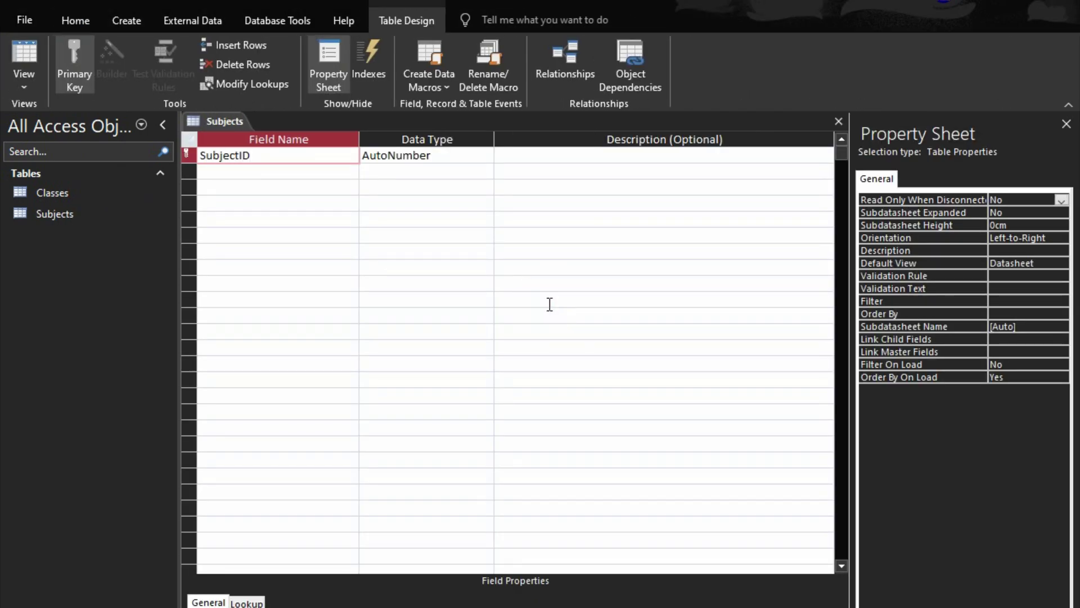
{"action": "key", "text": "Down"}
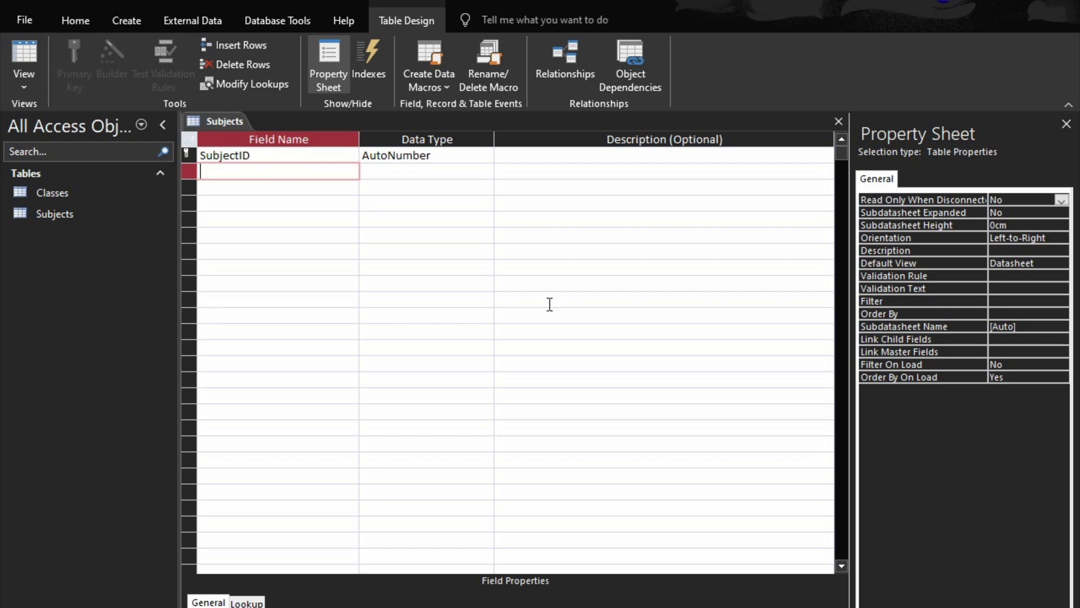
{"action": "type", "text": "SubjectName"}
{"action": "key", "text": "Down"}
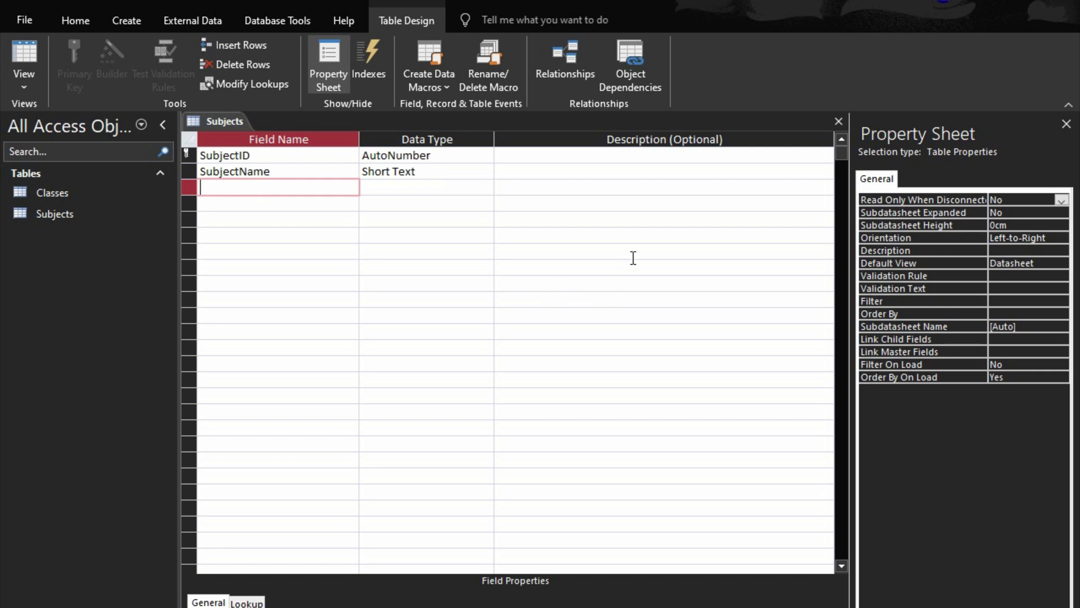
{"action": "left_click", "coordinate": [838, 121]}
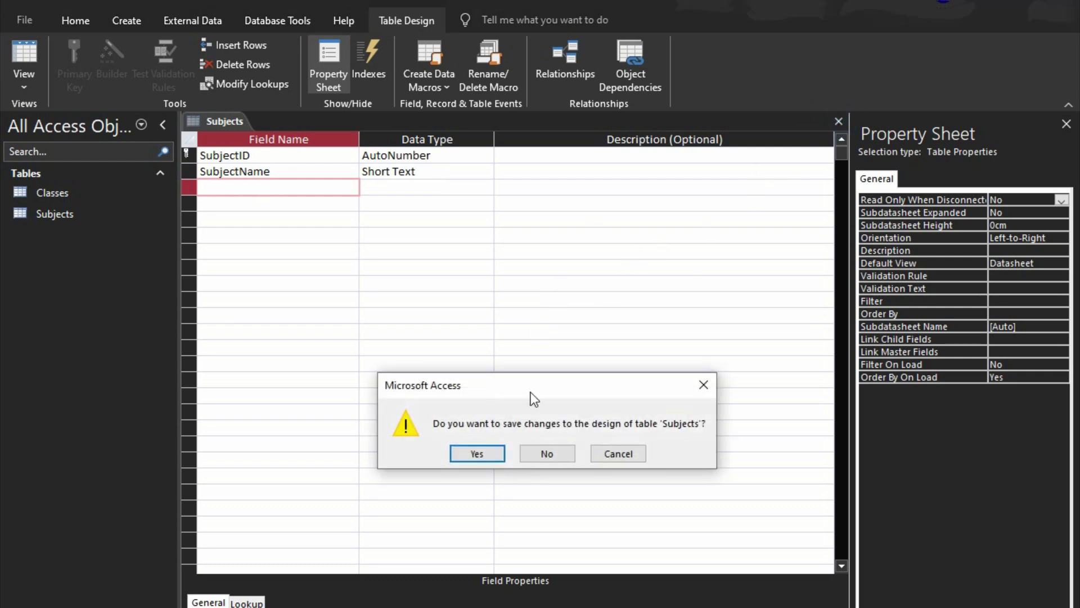
{"action": "left_click", "coordinate": [476, 454]}
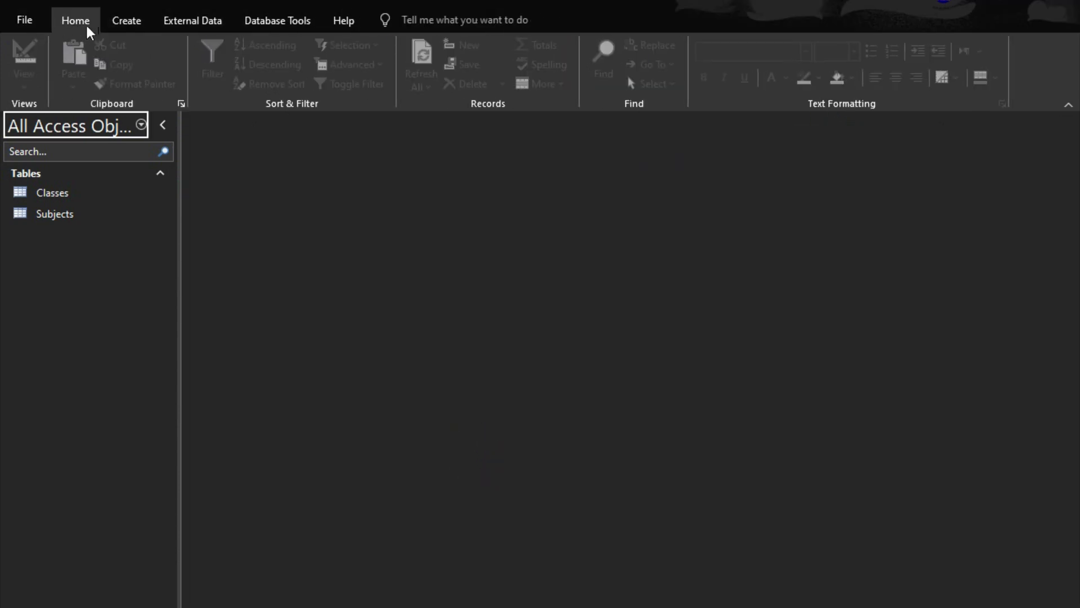
Step: Create a third table, save it under the name Terms and show it in design view
{"action": "left_click", "coordinate": [127, 20]}
{"action": "left_click", "coordinate": [87, 52]}
{"action": "key", "text": "ctrl+s"}
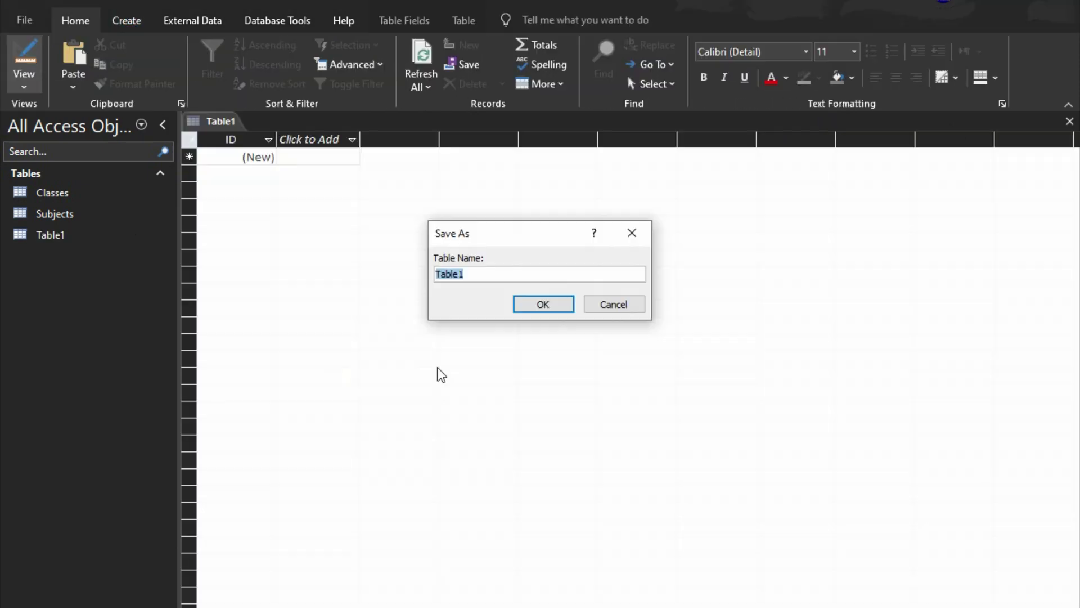
{"action": "type", "text": "Terms"}
{"action": "left_click", "coordinate": [550, 302]}
Step: Name the primary key field of the Terms table TermID and add a Short Text field TermName
{"action": "type", "text": "TermID"}
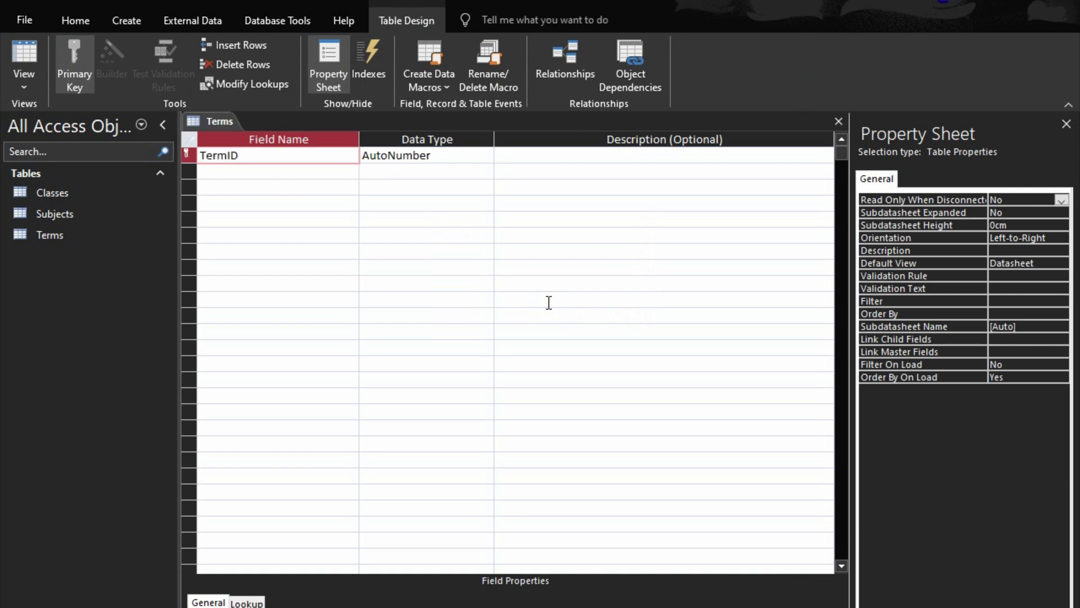
{"action": "key", "text": "Down"}
{"action": "type", "text": "TermName"}
{"action": "key", "text": "Tab"}
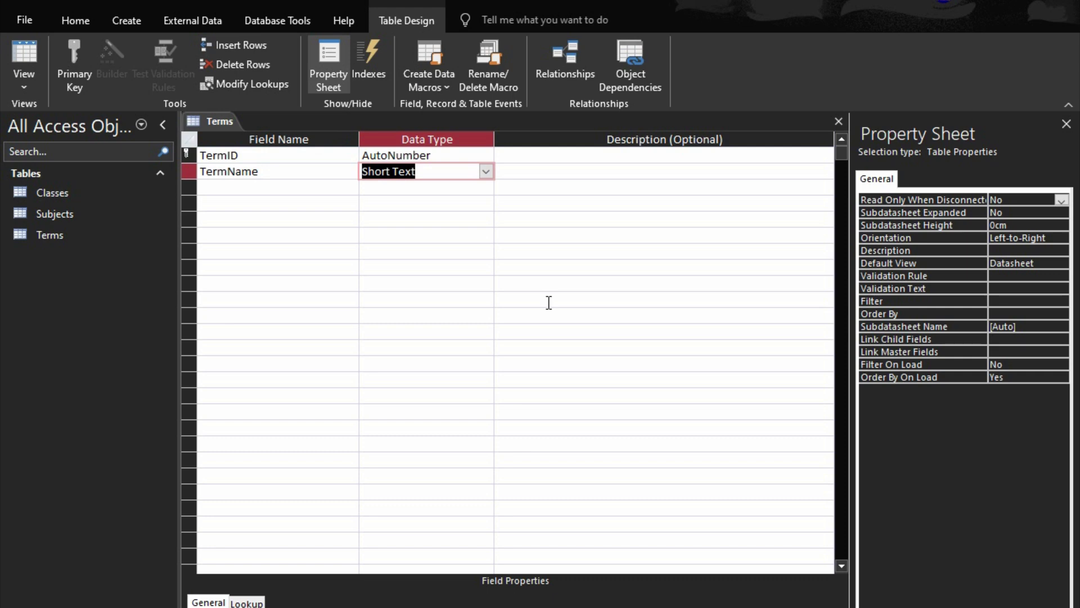
{"action": "key", "text": "Down"}
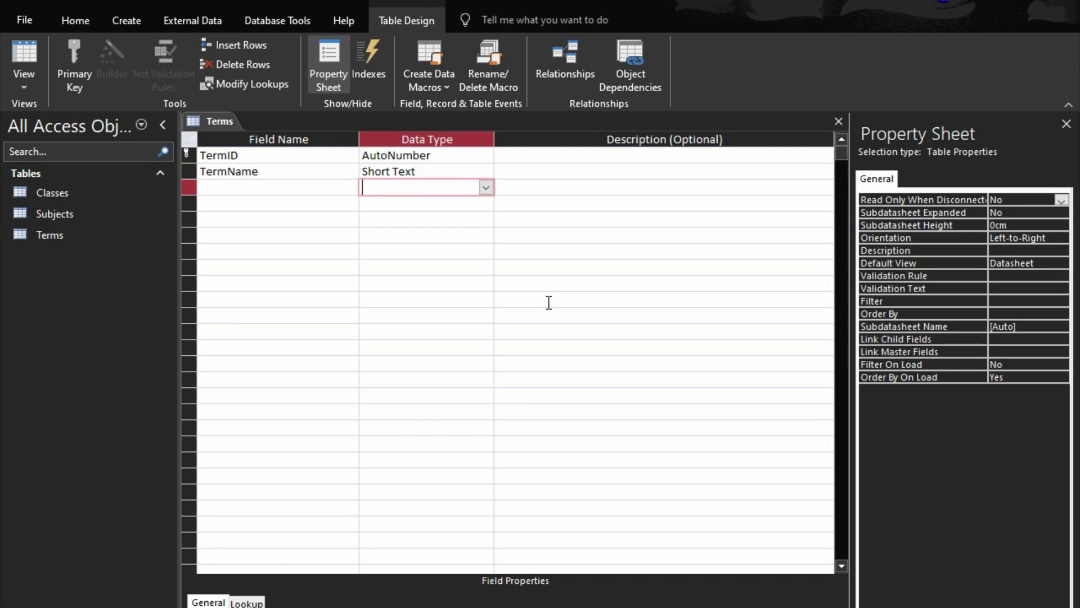
Step: Add a TermYear field with the Calculated data type, dismissing the Expression Builder without entering an expression
{"action": "key", "text": "shift+Tab"}
{"action": "type", "text": "TermYear"}
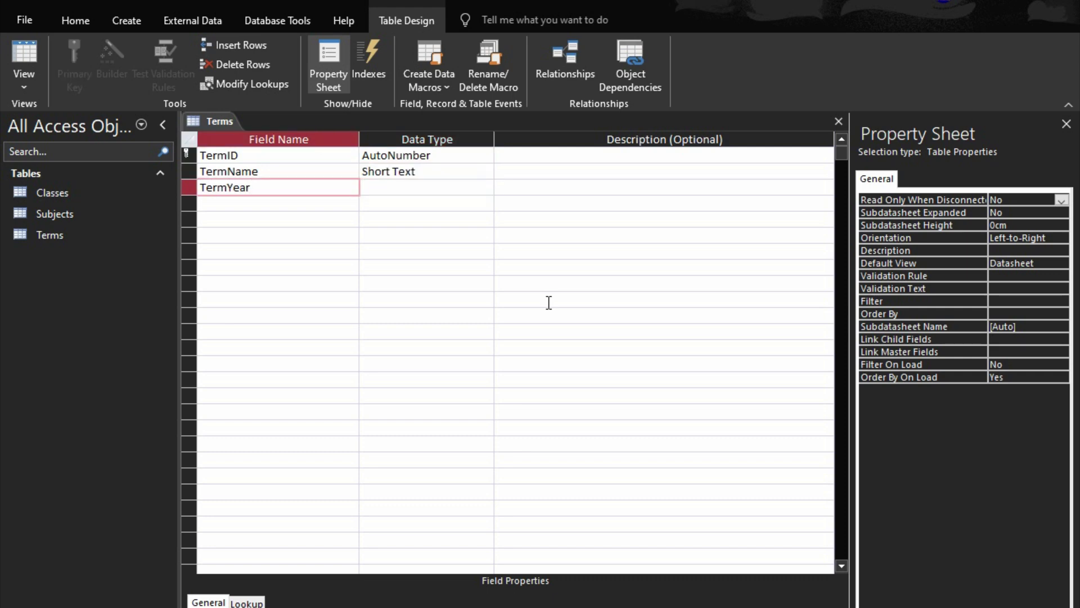
{"action": "key", "text": "Tab"}
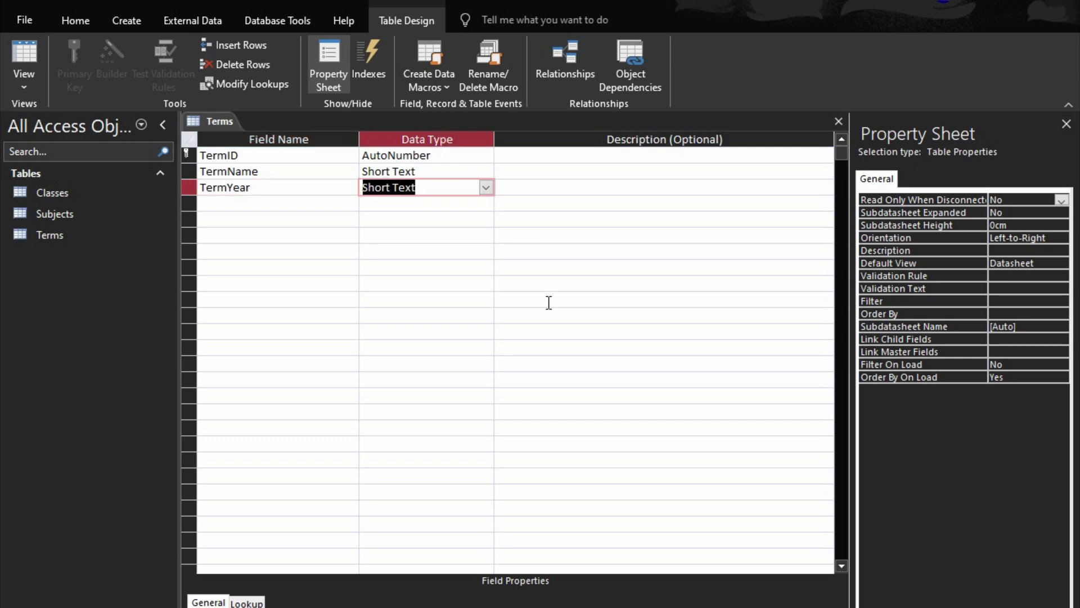
{"action": "type", "text": "c"}
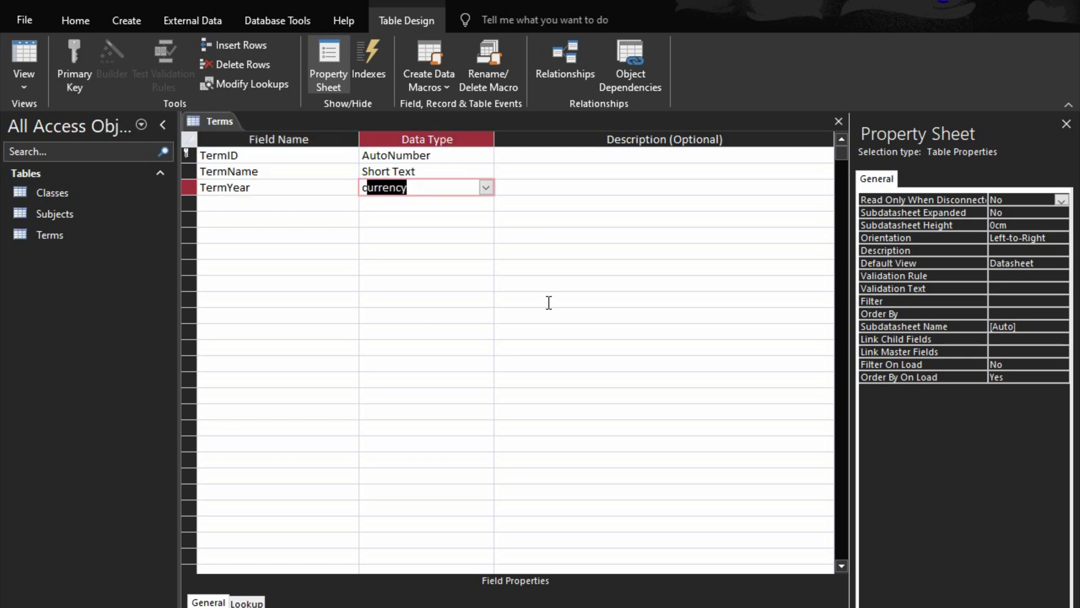
{"action": "type", "text": "a"}
{"action": "key", "text": "Return"}
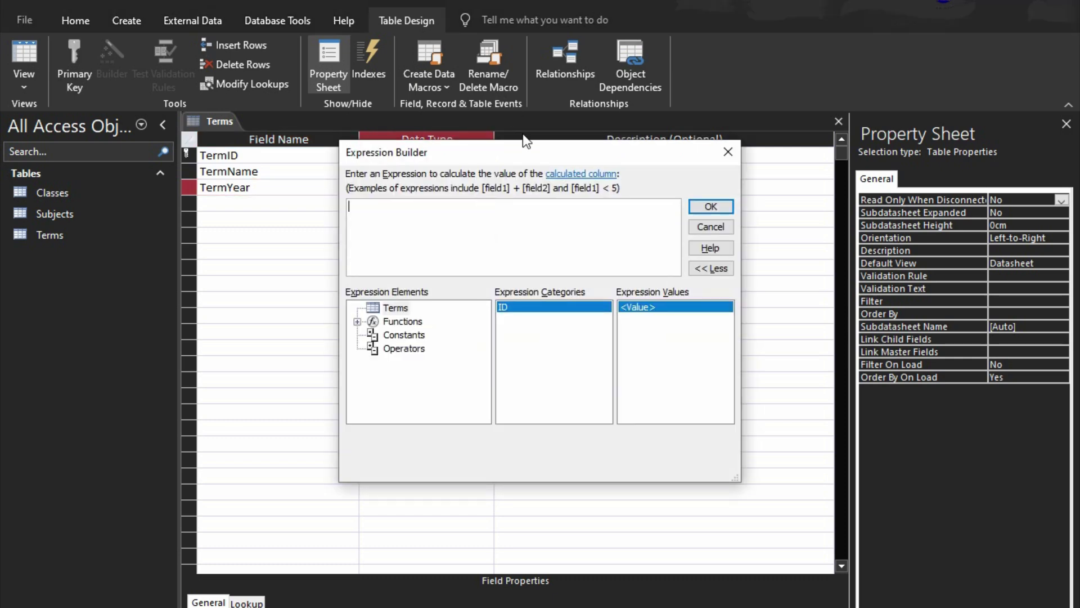
{"action": "left_click", "coordinate": [711, 226]}
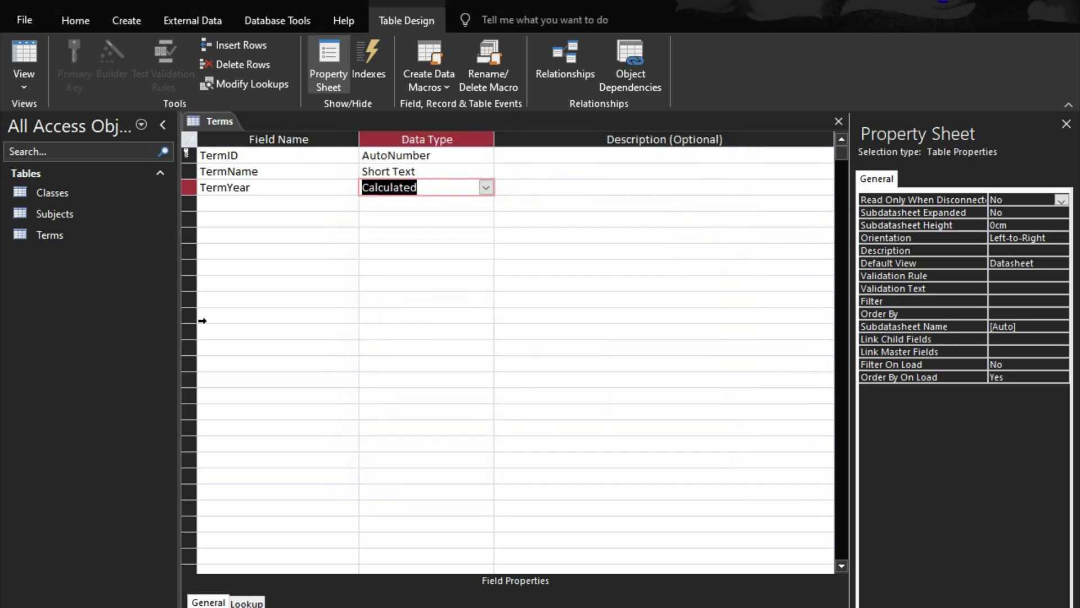
Step: Add a TermDate field with the Date/Time data type below TermYear
{"action": "left_click", "coordinate": [273, 209]}
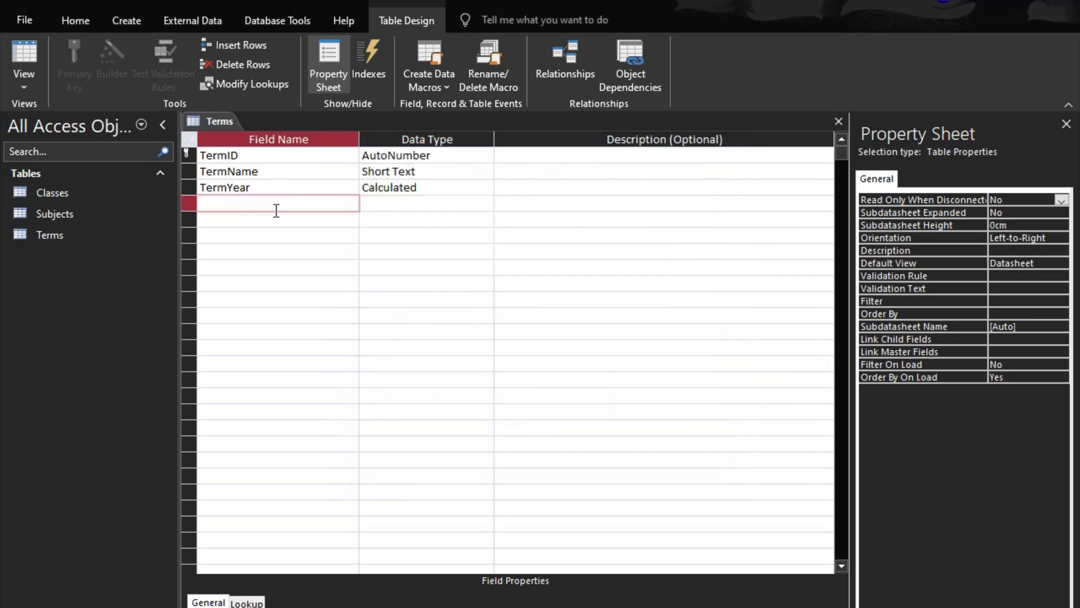
{"action": "type", "text": "TermDate"}
{"action": "key", "text": "Tab"}
{"action": "type", "text": "d"}
{"action": "key", "text": "Tab"}
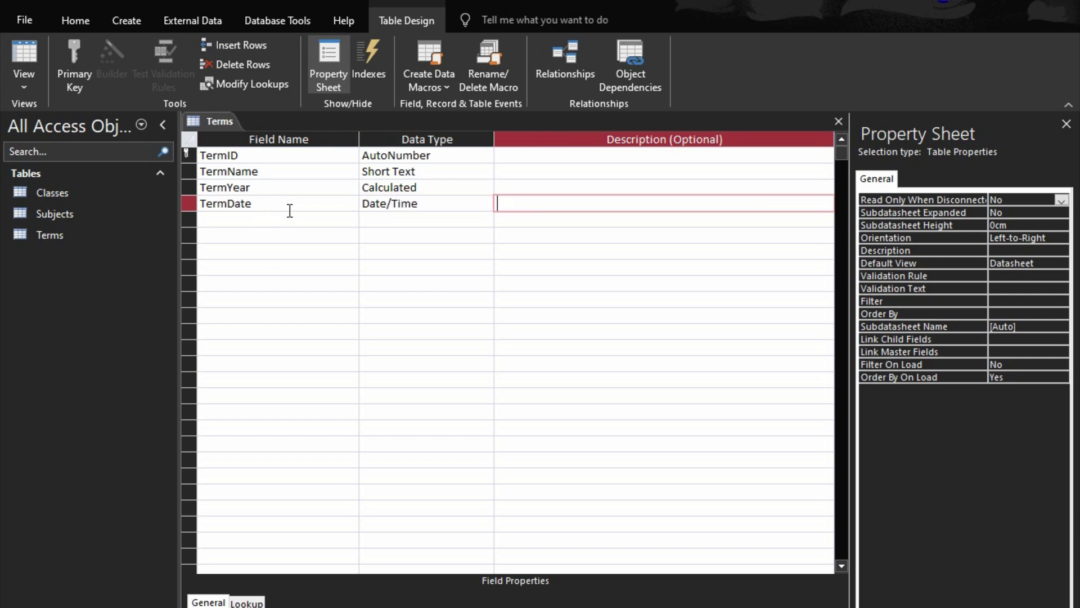
Step: Try to save the design of the Terms table
{"action": "key", "text": "ctrl+s"}
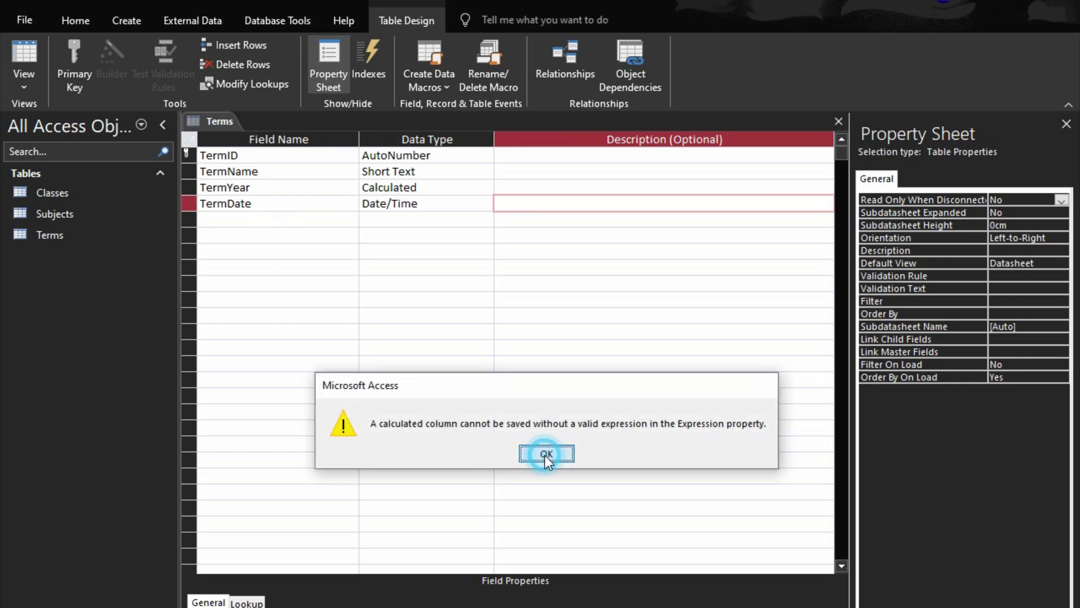
{"action": "left_click", "coordinate": [545, 454]}
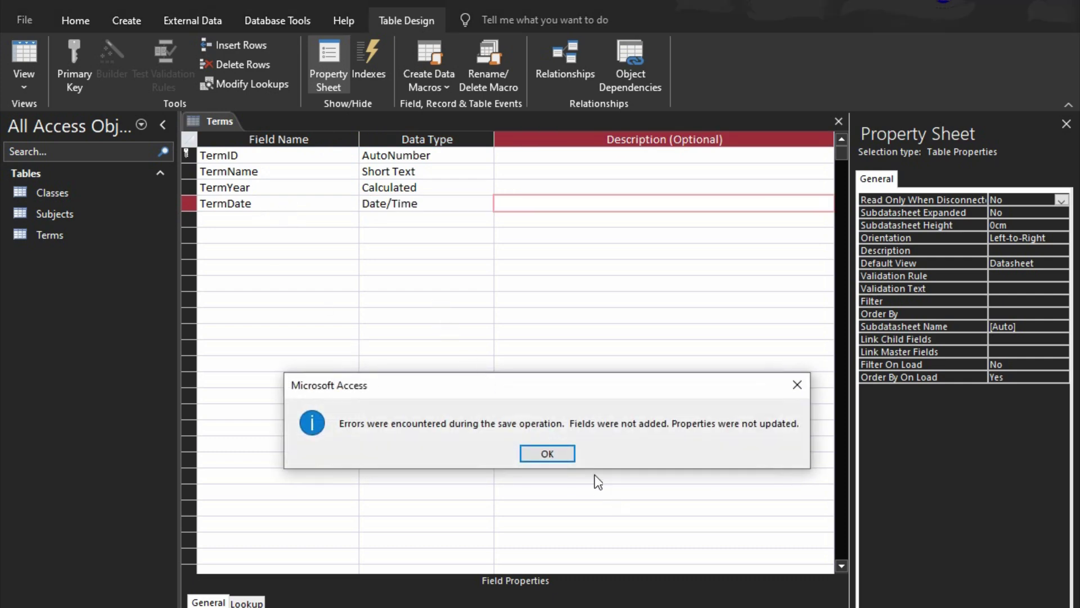
{"action": "left_click", "coordinate": [798, 385]}
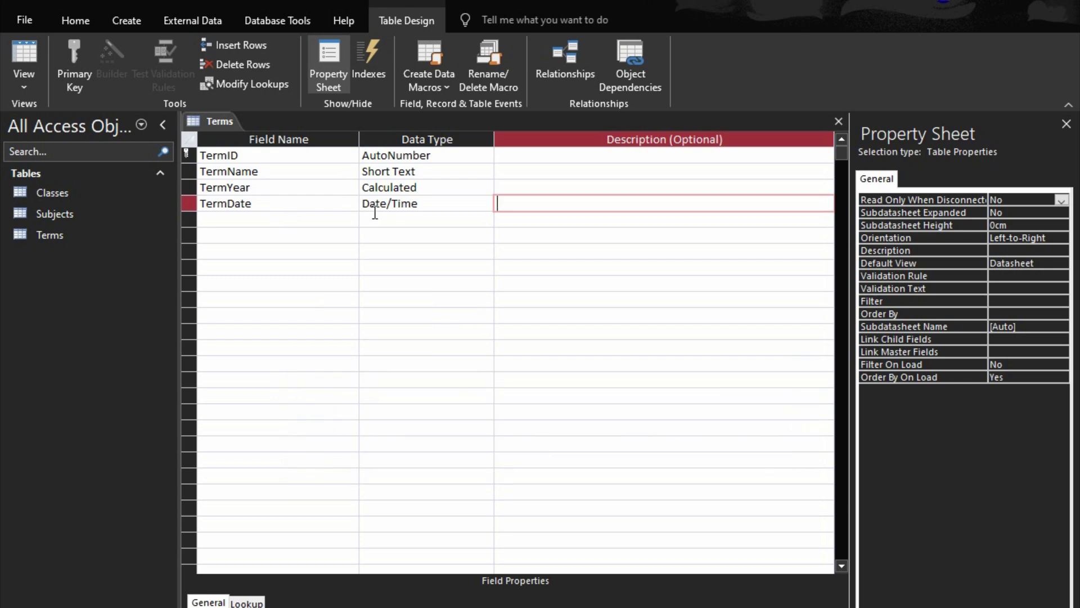
Step: Switch TermYear's data type to Short Text and back to Calculated to reopen the Expression Builder
{"action": "left_click", "coordinate": [414, 188]}
{"action": "type", "text": "s"}
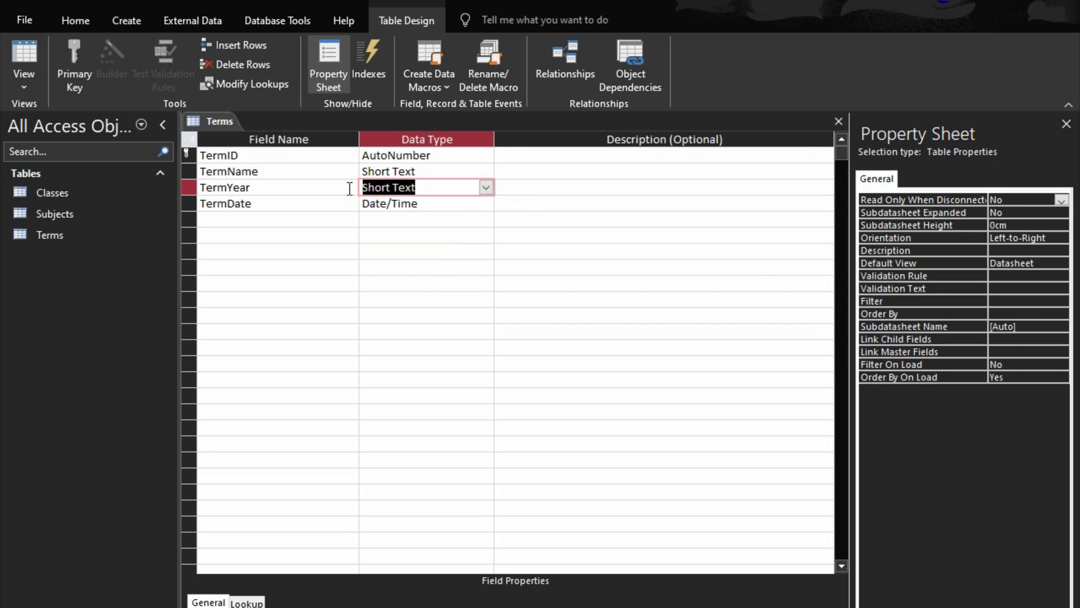
{"action": "left_click", "coordinate": [350, 187]}
{"action": "key", "text": "Tab"}
{"action": "type", "text": "vs"}
{"action": "key", "text": "BackSpace"}
{"action": "key", "text": "BackSpace"}
{"action": "type", "text": "ca"}
{"action": "key", "text": "Return"}
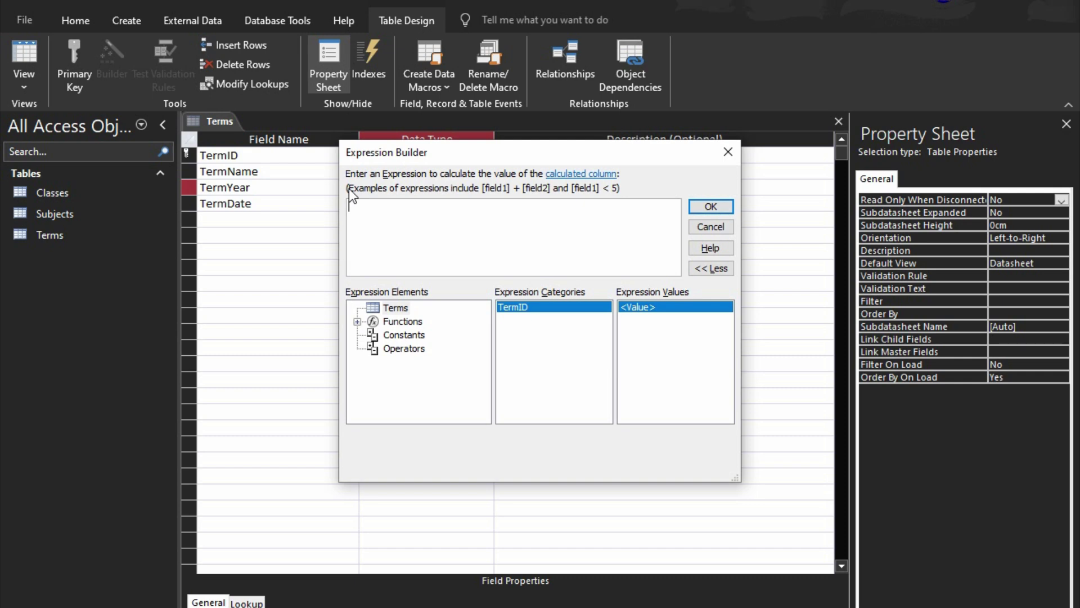
Step: Enter Year(TermDate) as the expression for the calculated TermYear field and confirm it
{"action": "type", "text": "Year("}
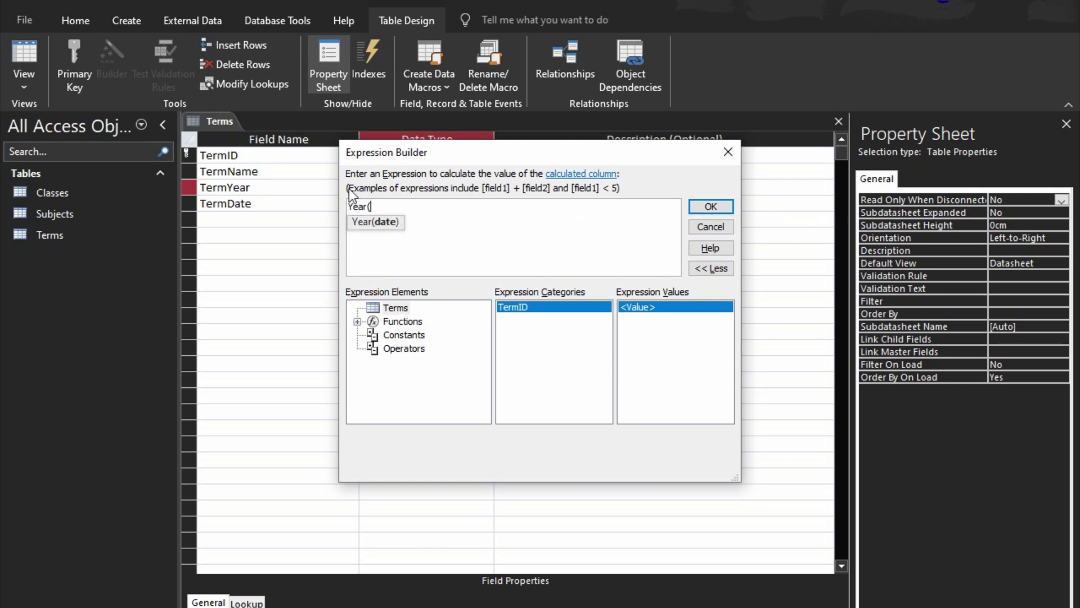
{"action": "type", "text": "Ter"}
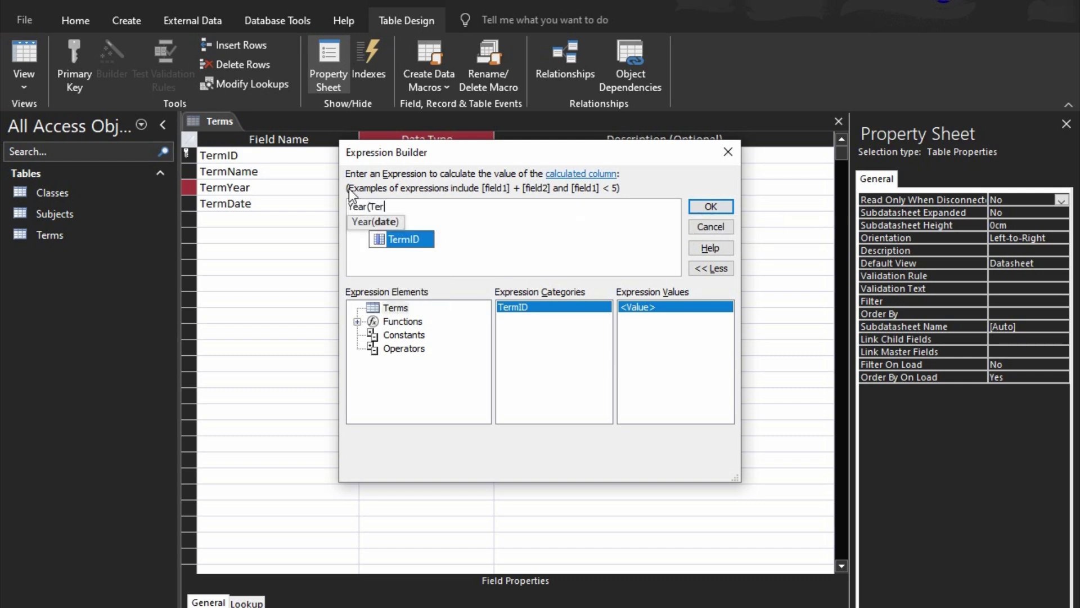
{"action": "type", "text": "mDate"}
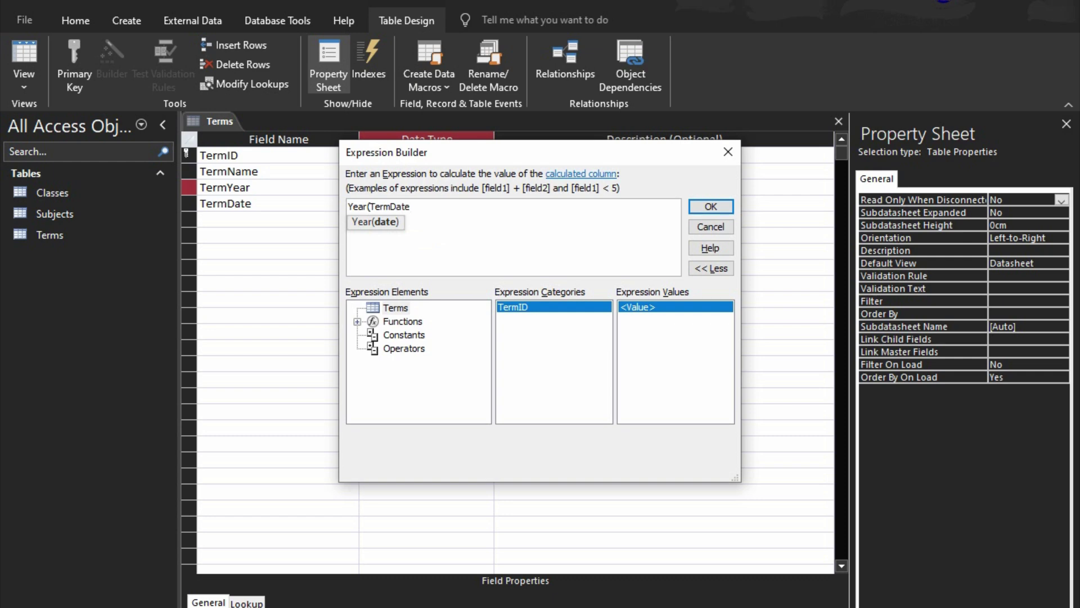
{"action": "type", "text": ")"}
{"action": "key", "text": "Return"}
Step: Close the Terms table and save the changes to its design
{"action": "left_click", "coordinate": [286, 213]}
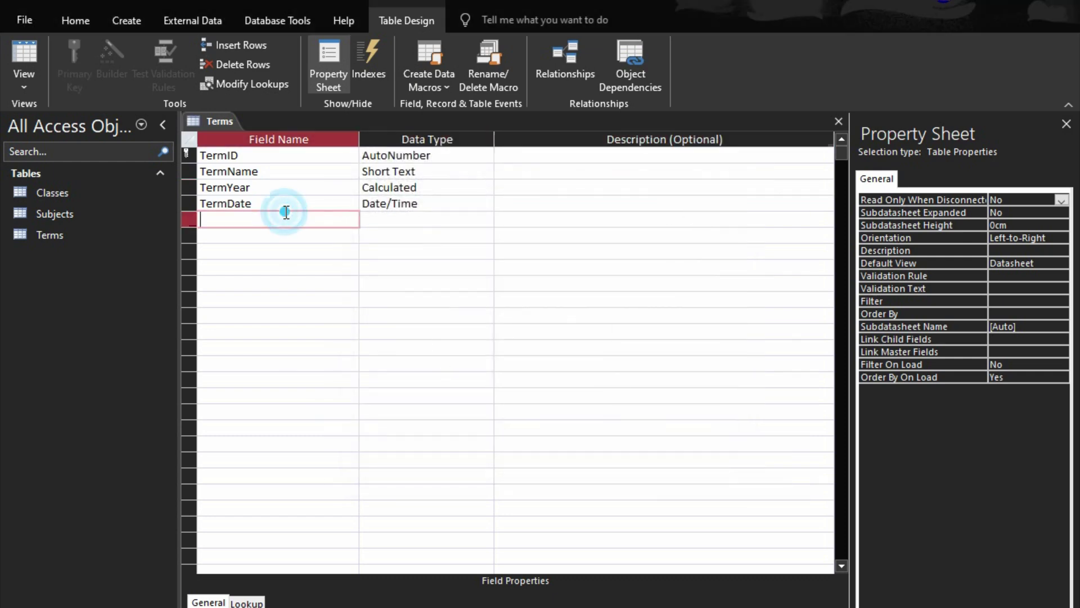
{"action": "left_click", "coordinate": [287, 203]}
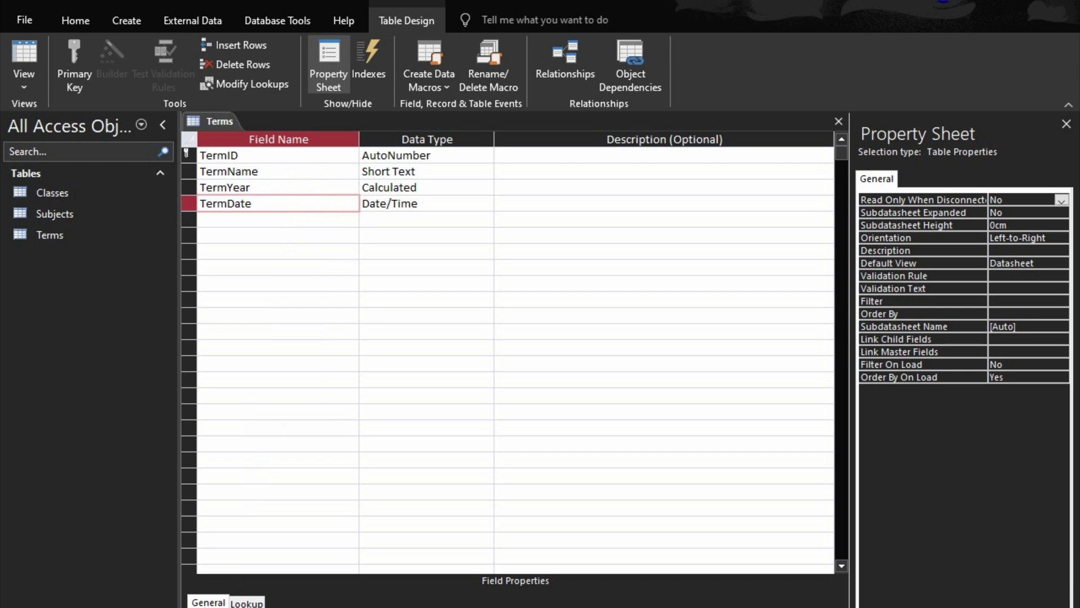
{"action": "key", "text": "F6"}
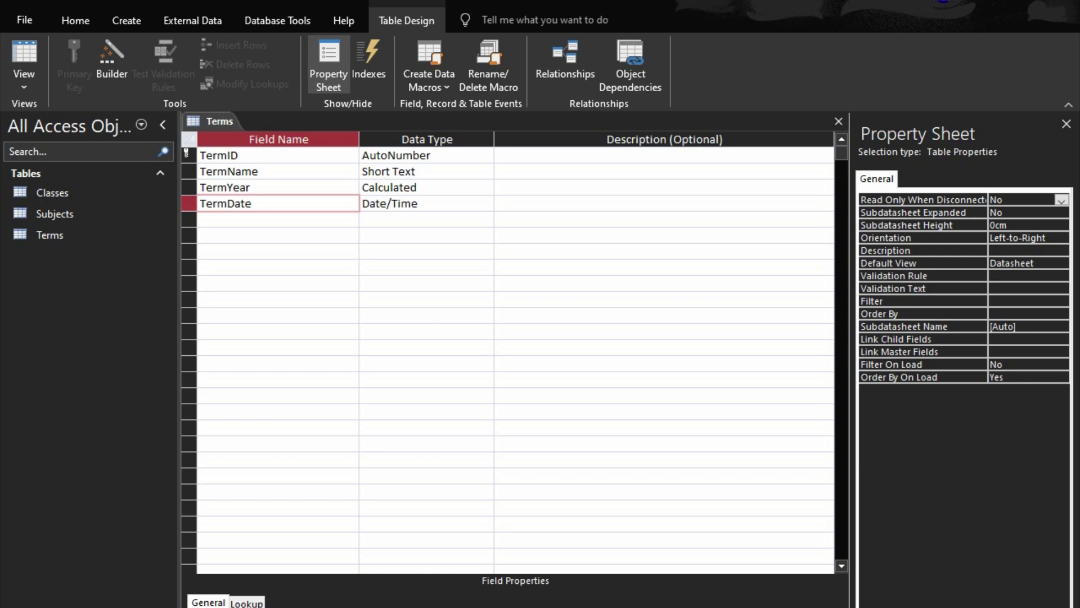
{"action": "key", "text": "F6"}
{"action": "left_click", "coordinate": [839, 121]}
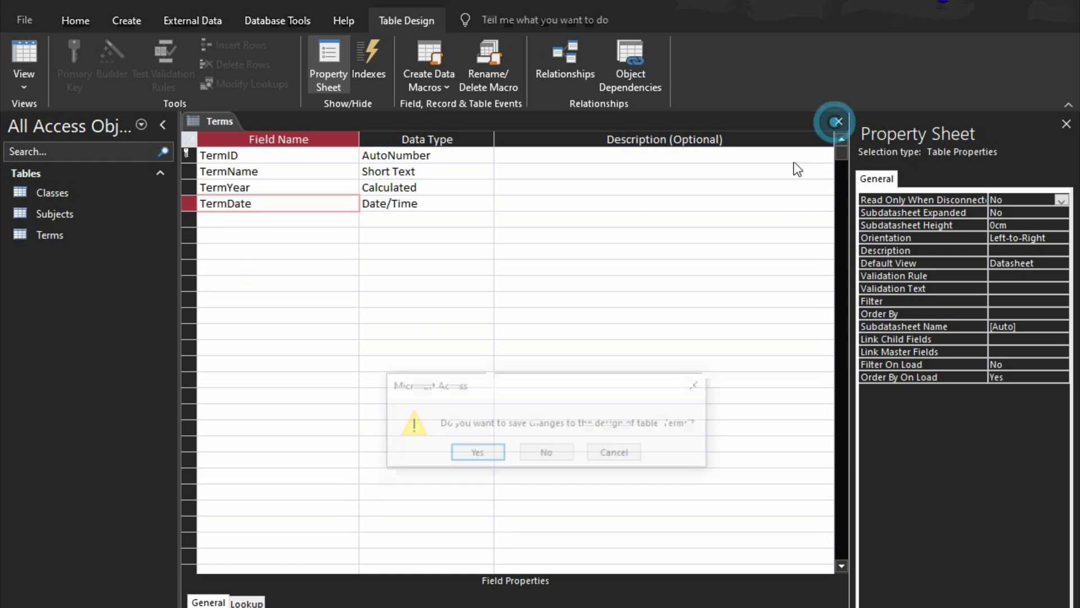
{"action": "left_click", "coordinate": [497, 450]}
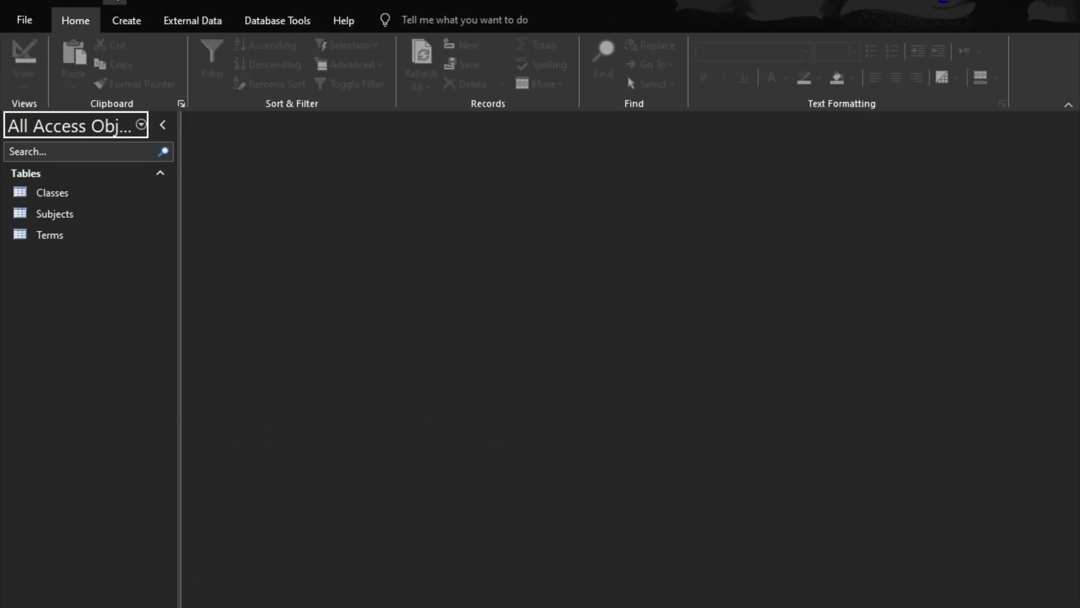
Step: Create a new table and save it as TermDetails to edit its design
{"action": "left_click", "coordinate": [125, 32]}
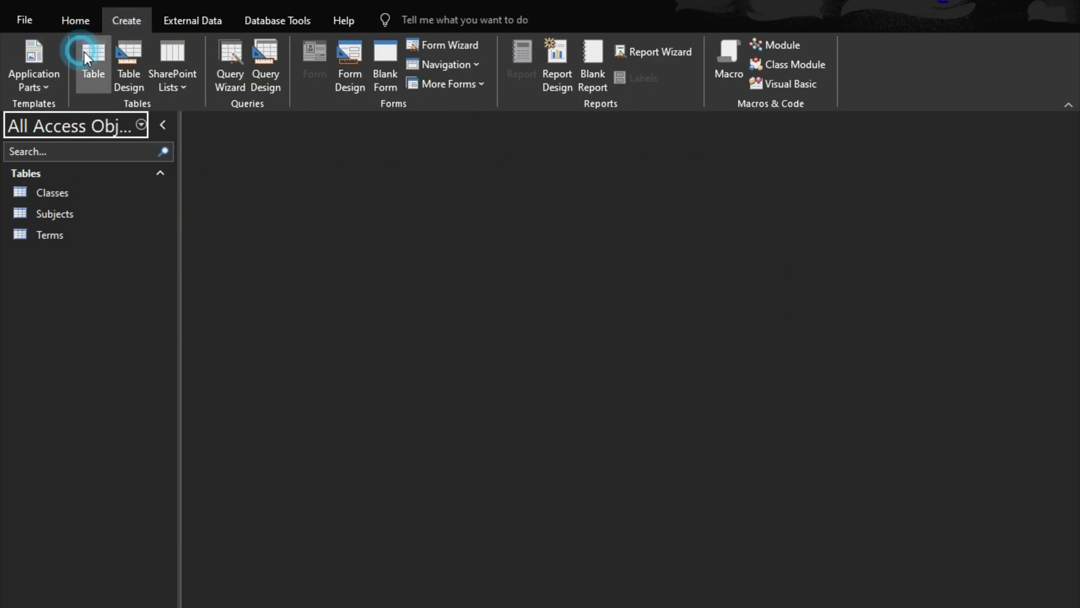
{"action": "left_click", "coordinate": [82, 52]}
{"action": "left_click", "coordinate": [62, 21]}
{"action": "key", "text": "ctrl+s"}
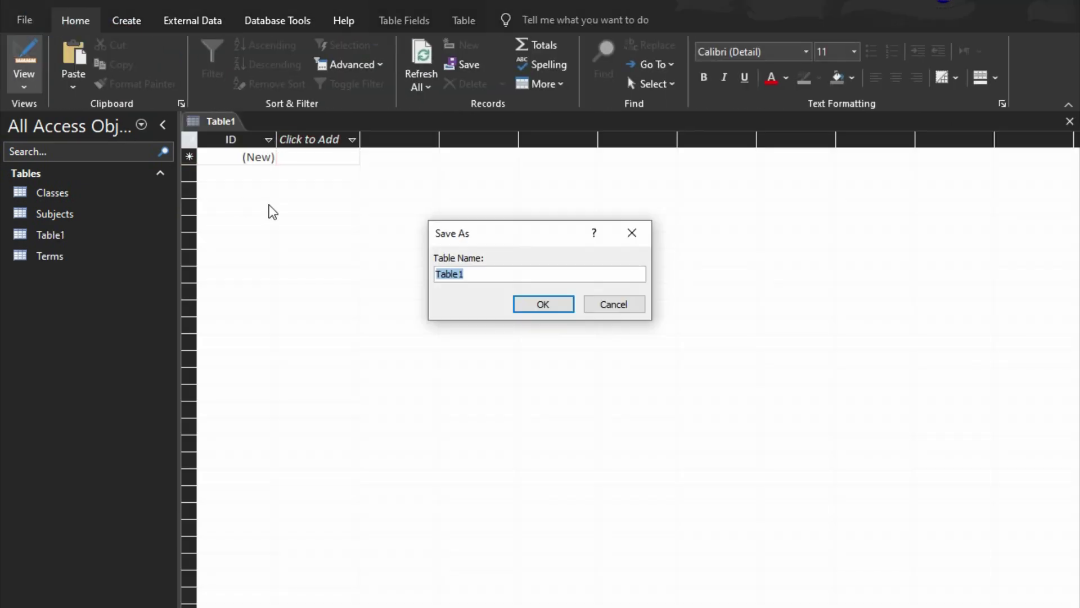
{"action": "type", "text": "TermDetails"}
{"action": "key", "text": "Return"}
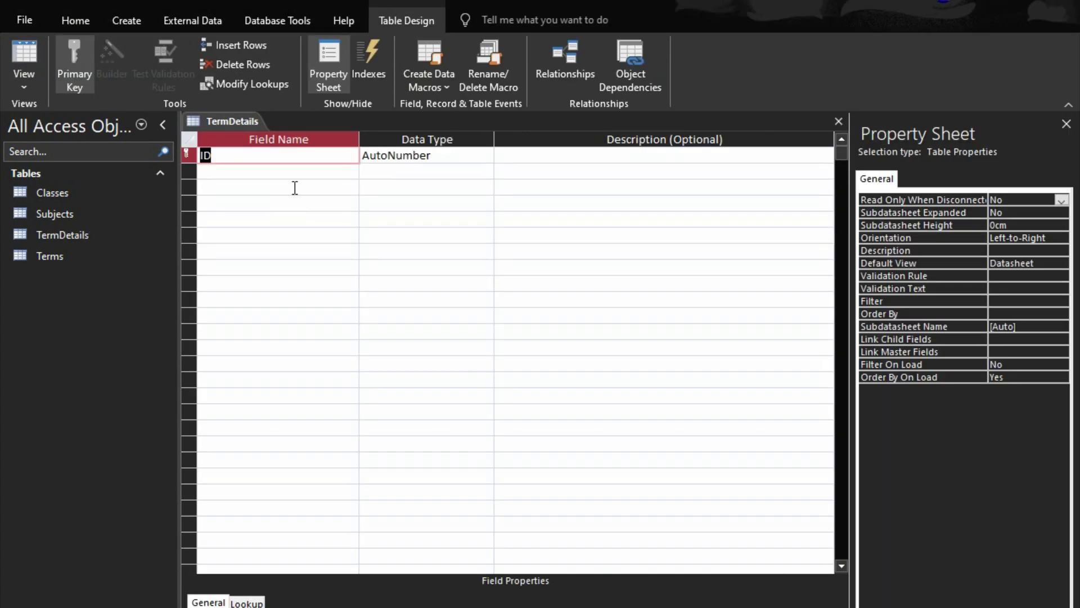
Step: Rename the ID field as TermDetailsID and add a TermID field with the Number data type
{"action": "type", "text": "TermDetailsID"}
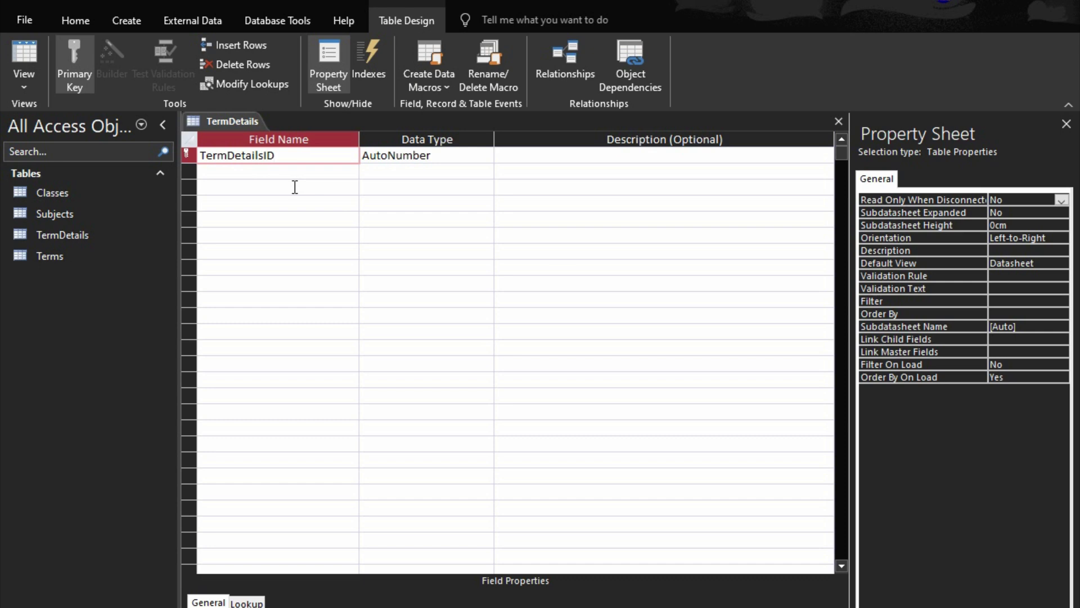
{"action": "key", "text": "Down"}
{"action": "type", "text": "TermID"}
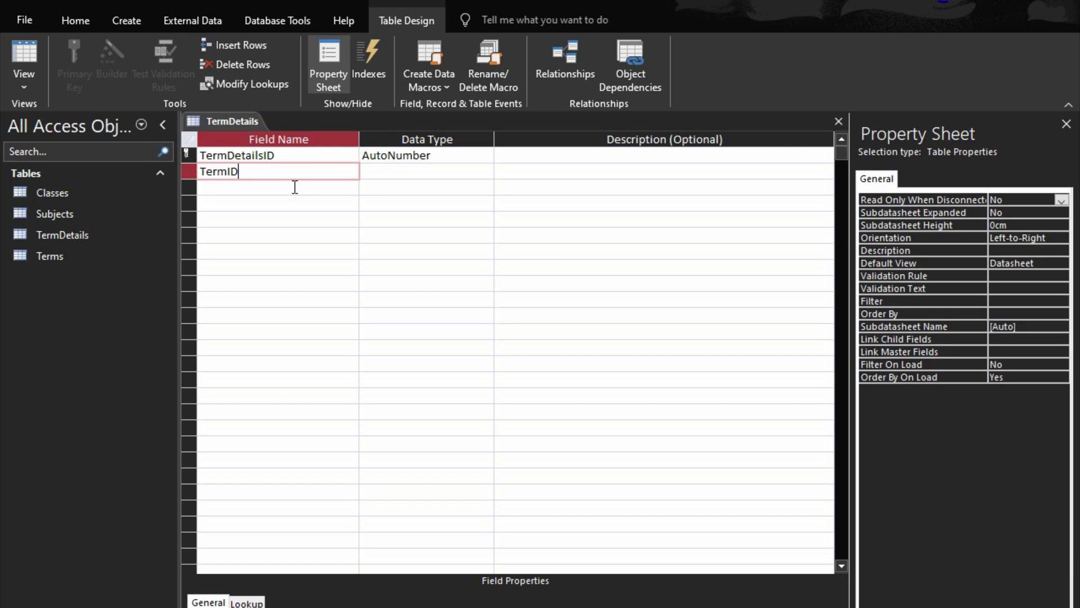
{"action": "key", "text": "Tab"}
{"action": "type", "text": "Number"}
{"action": "left_click", "coordinate": [295, 186]}
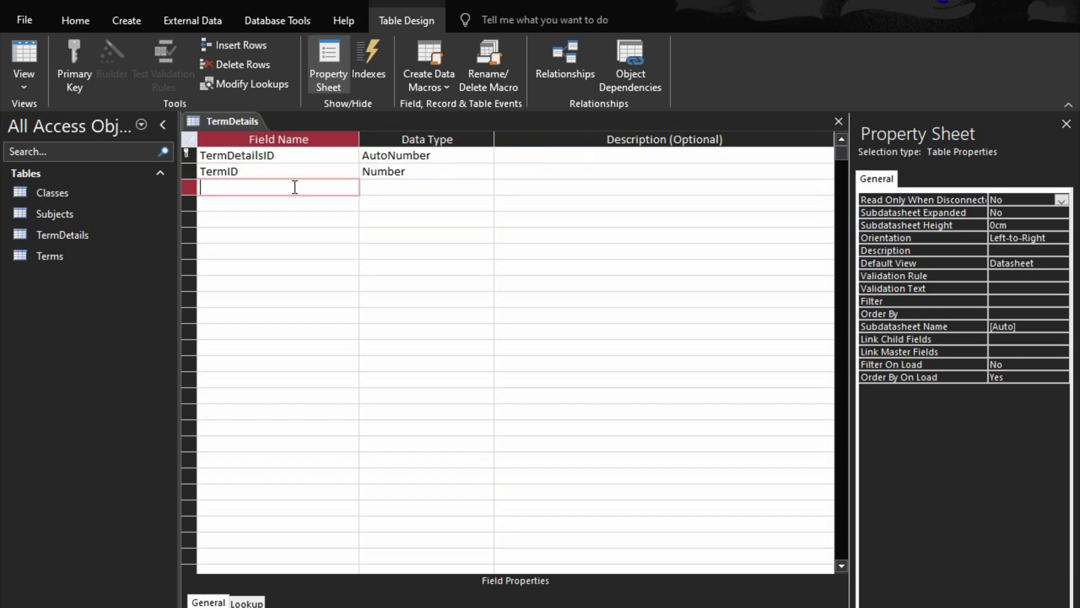
Step: Add an AcademicYear field with the Short Text data type below TermID
{"action": "type", "text": "AcademicYear"}
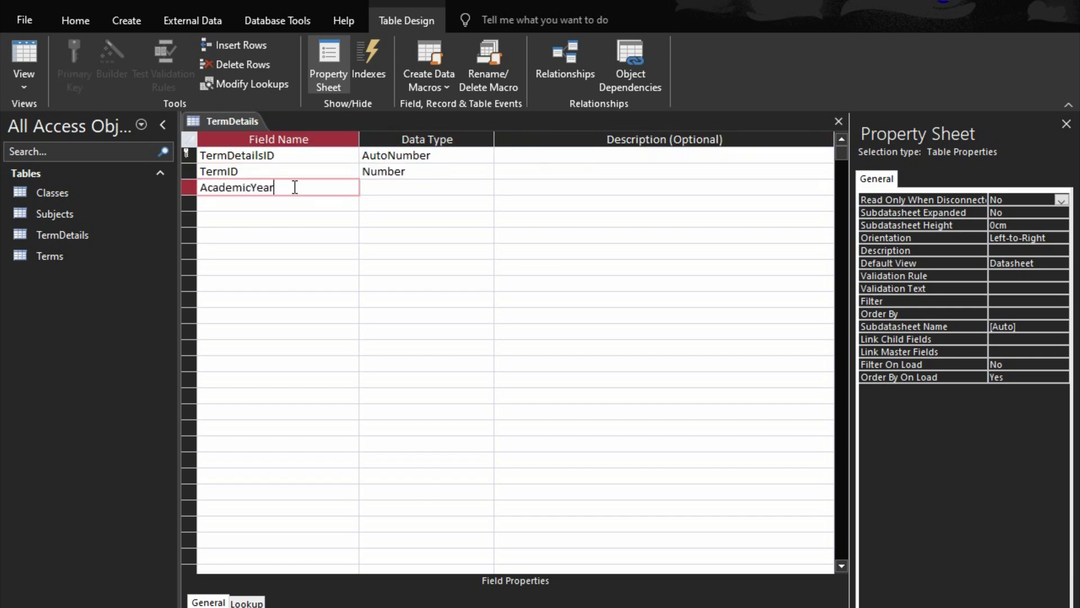
{"action": "key", "text": "Tab"}
{"action": "key", "text": "Tab"}
{"action": "key", "text": "Tab"}
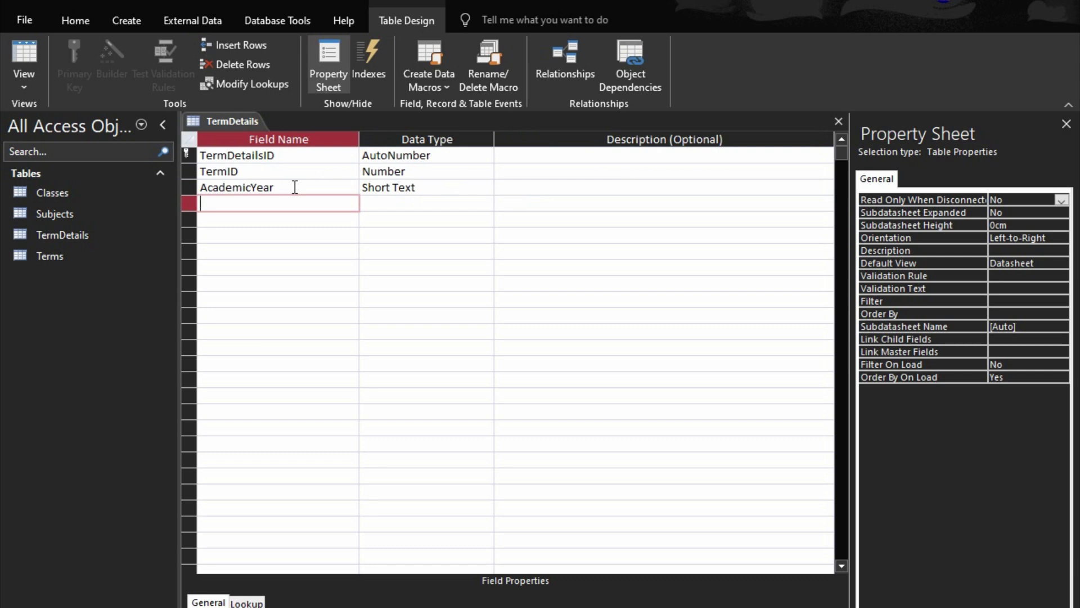
Step: Add NumOfWeeks and NumOfHolidays fields to TermDetails, both with the Number data type
{"action": "type", "text": "NumOfWeeks"}
{"action": "key", "text": "Tab"}
{"action": "type", "text": "n"}
{"action": "key", "text": "Tab"}
{"action": "key", "text": "Tab"}
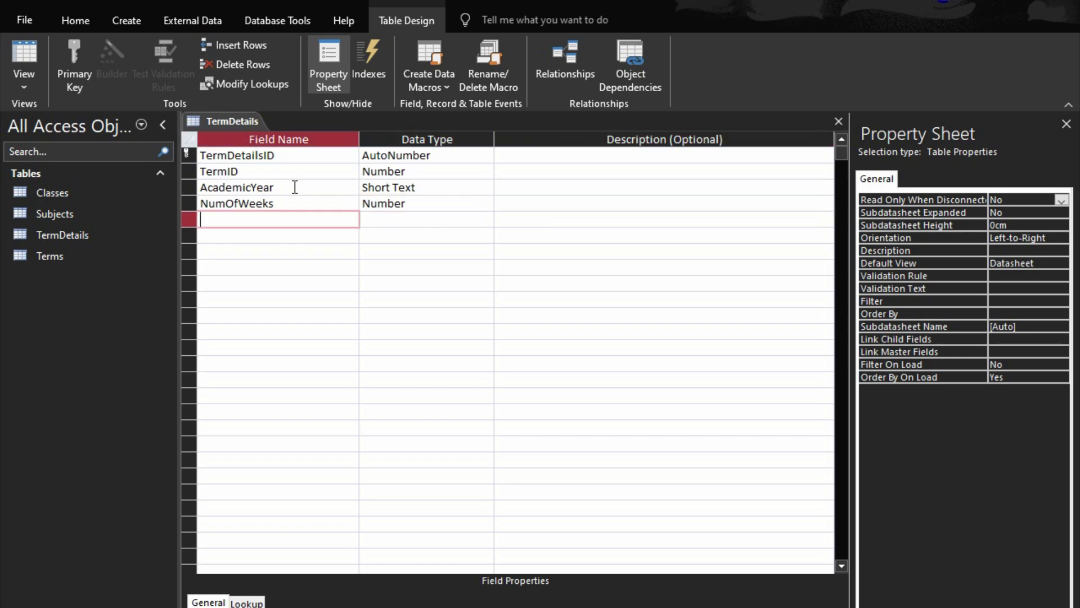
{"action": "type", "text": "N"}
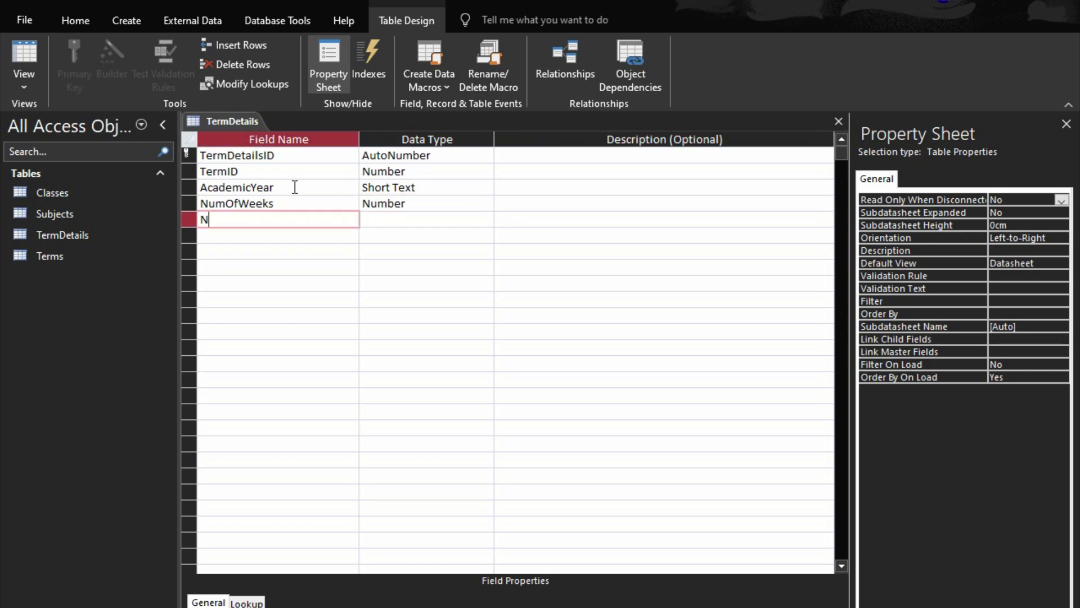
{"action": "type", "text": "umOfHolidays"}
{"action": "key", "text": "Tab"}
{"action": "type", "text": "n"}
{"action": "key", "text": "Tab"}
{"action": "key", "text": "Tab"}
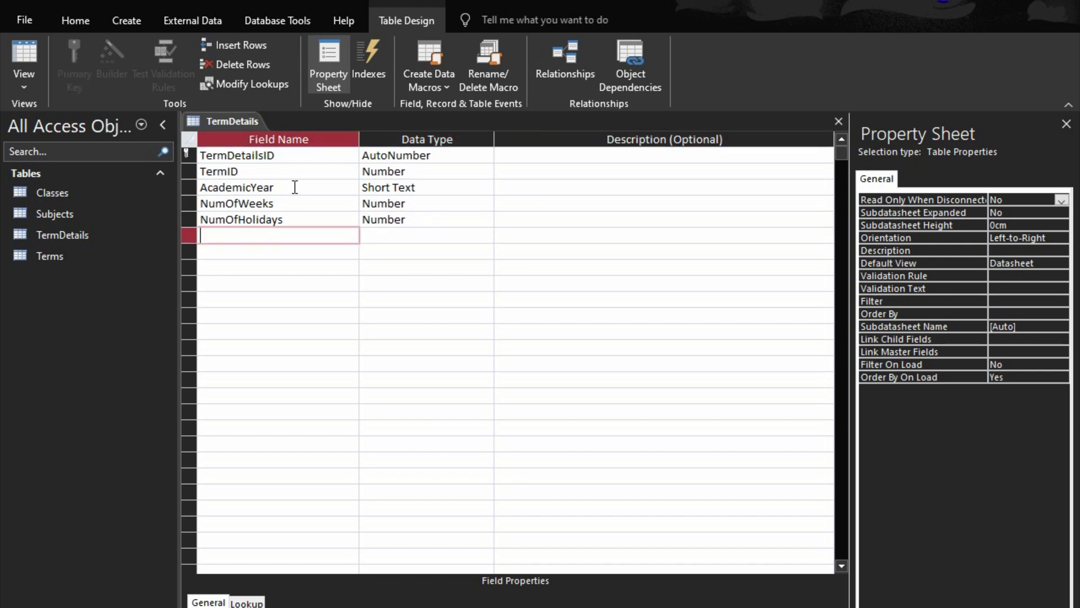
Step: Add VacationDate and ReOpeningDate fields to TermDetails, both with the Date/Time data type
{"action": "type", "text": "VacationDate"}
{"action": "key", "text": "Tab"}
{"action": "type", "text": "d"}
{"action": "key", "text": "Tab"}
{"action": "key", "text": "Tab"}
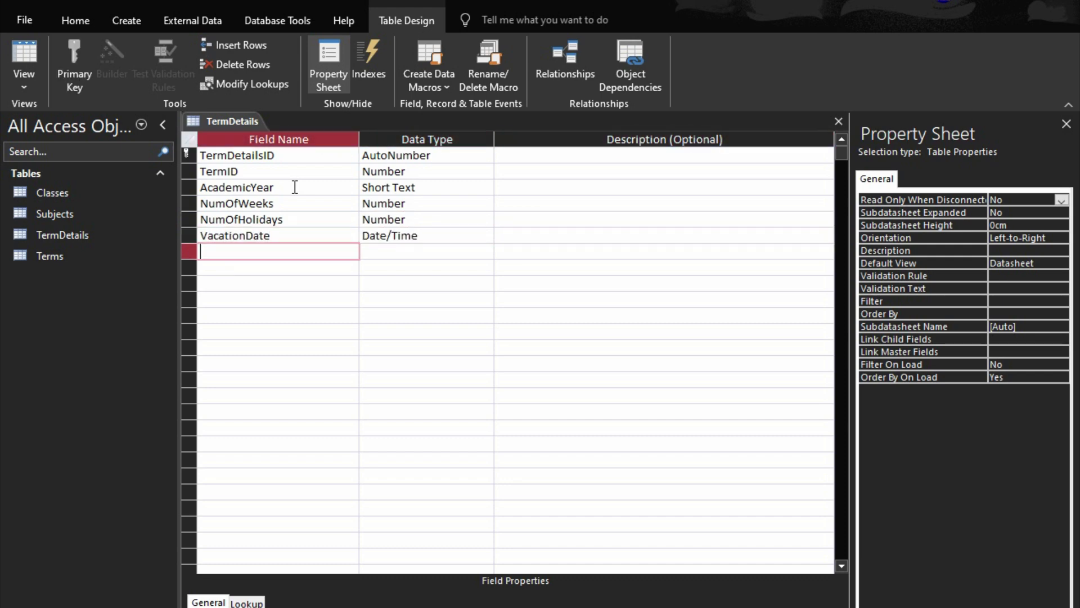
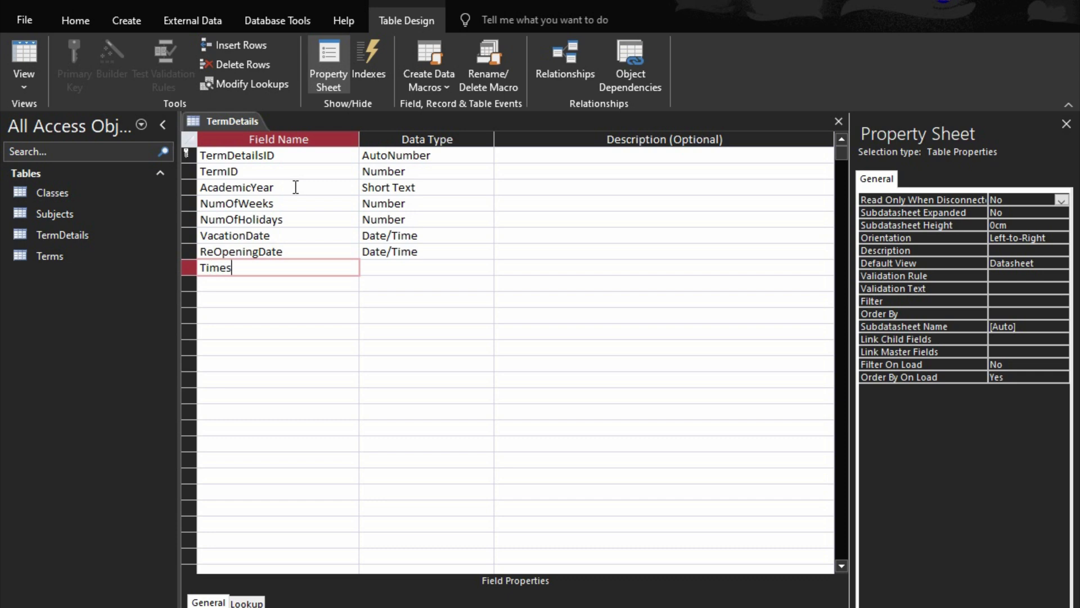
Step: Add a TimesOpen field with the Calculated data type below ReOpeningDate
{"action": "type", "text": "Open"}
{"action": "key", "text": "Tab"}
{"action": "type", "text": "ca"}
{"action": "key", "text": "Tab"}
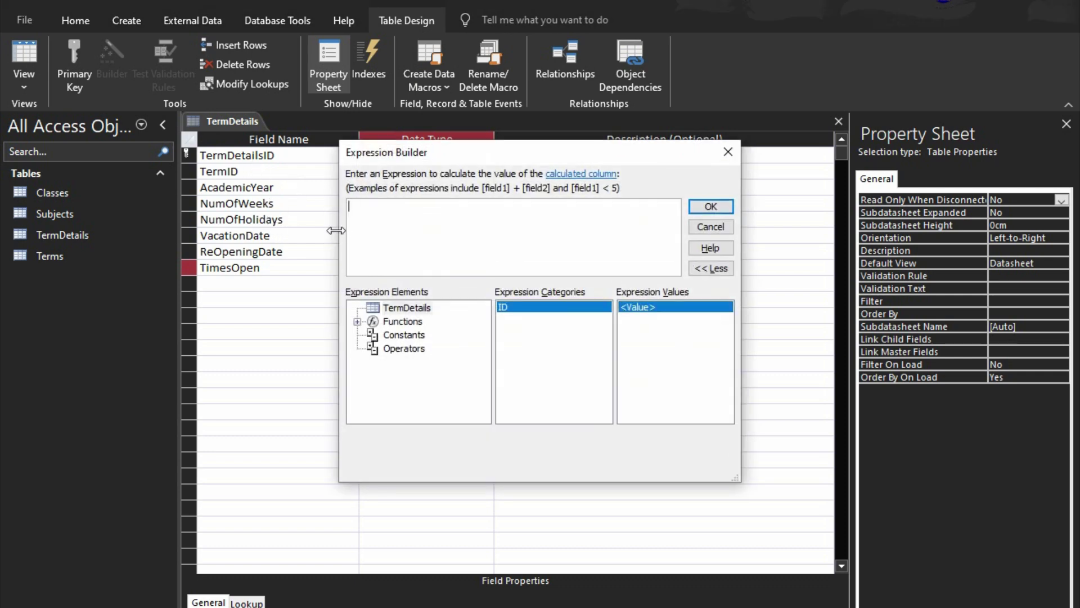
Step: Try to enter an expression for TimesOpen that multiplies the weeks by 5 and subtracts the holidays
{"action": "type", "text": "NumbOfWeeks*5)"}
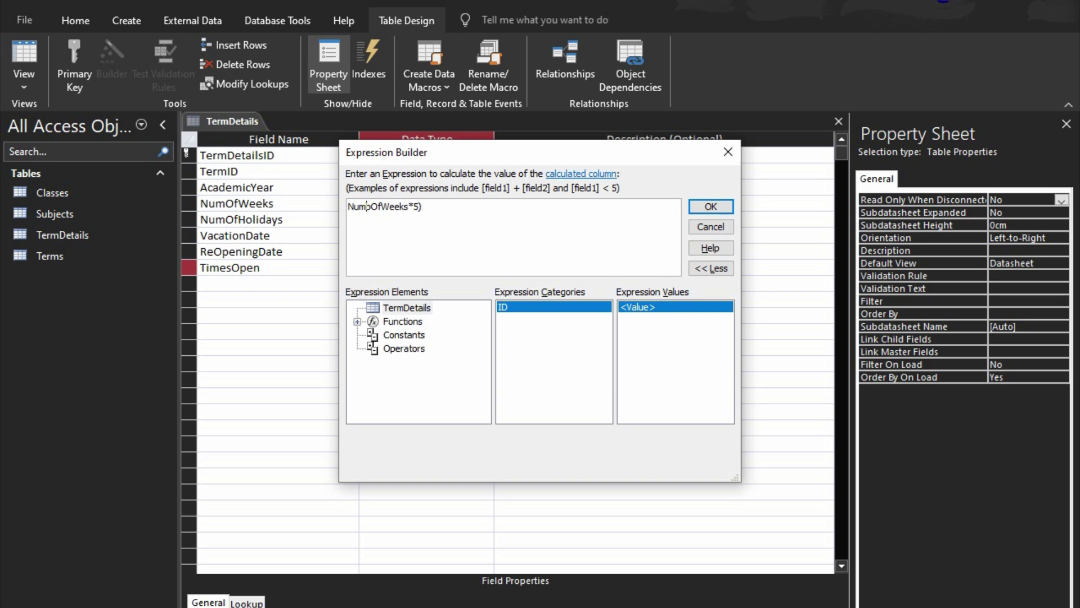
{"action": "key", "text": "Home"}
{"action": "type", "text": "("}
{"action": "key", "text": "End"}
{"action": "type", "text": "-NumbOfH"}
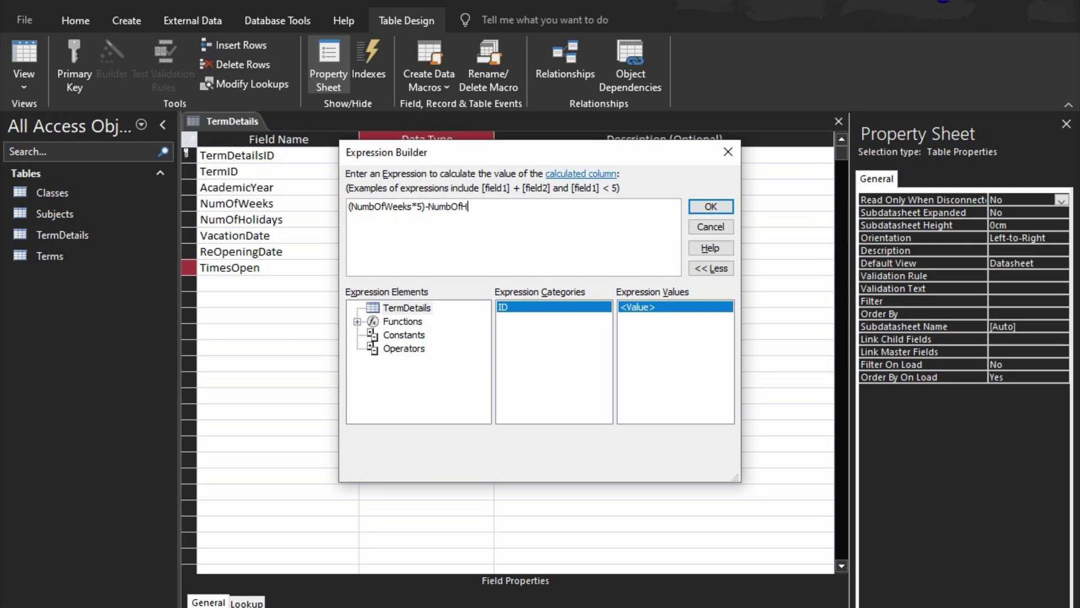
{"action": "type", "text": "ilidays)"}
{"action": "left_click", "coordinate": [706, 207]}
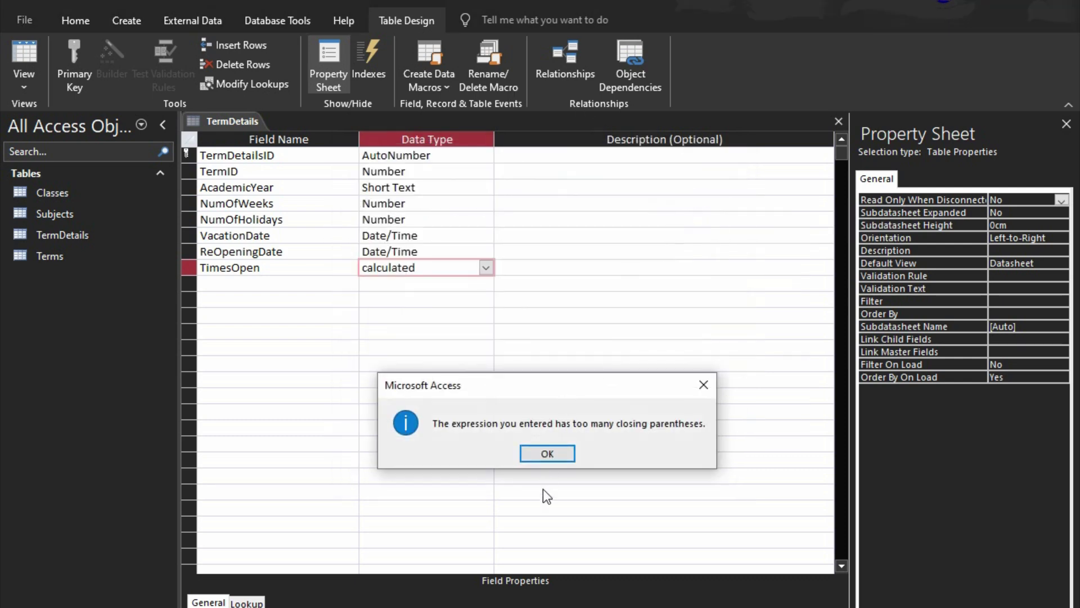
{"action": "left_click", "coordinate": [570, 453]}
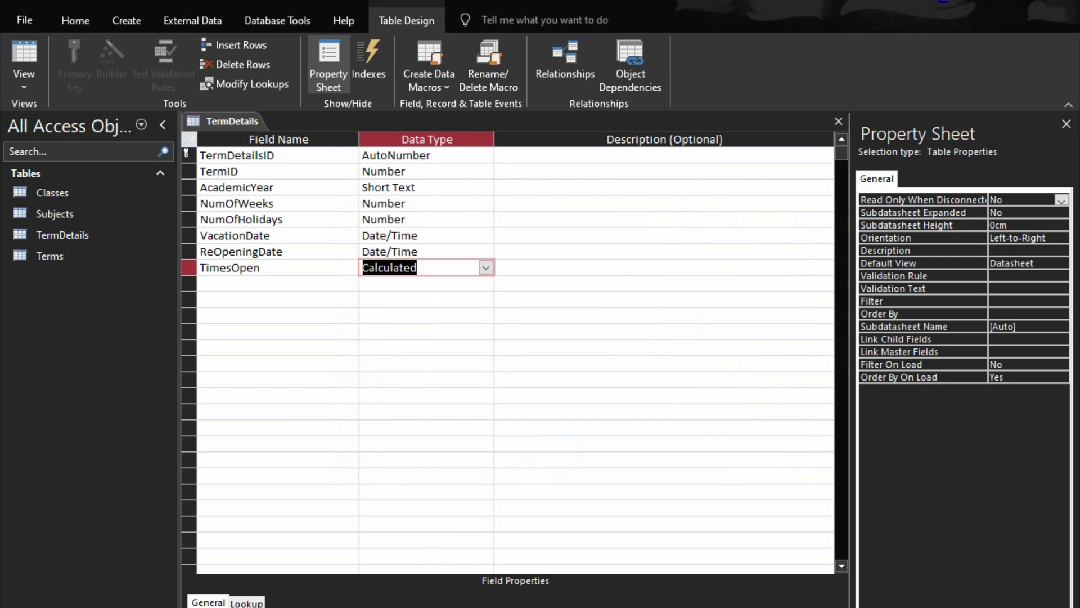
Step: Enter (NumOfWeeks * 5)-NumOfHolidays as the expression for the calculated TimesOpen field and confirm it
{"action": "type", "text": "Nu"}
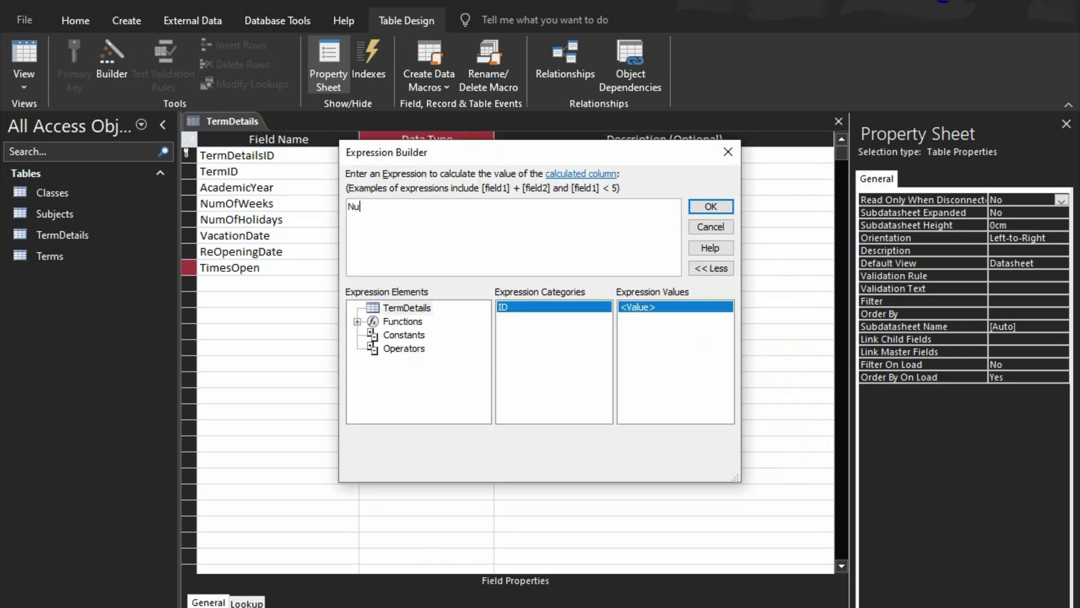
{"action": "key", "text": "Home"}
{"action": "type", "text": "("}
{"action": "key", "text": "End"}
{"action": "type", "text": "mOfWeeks * 5)-Number"}
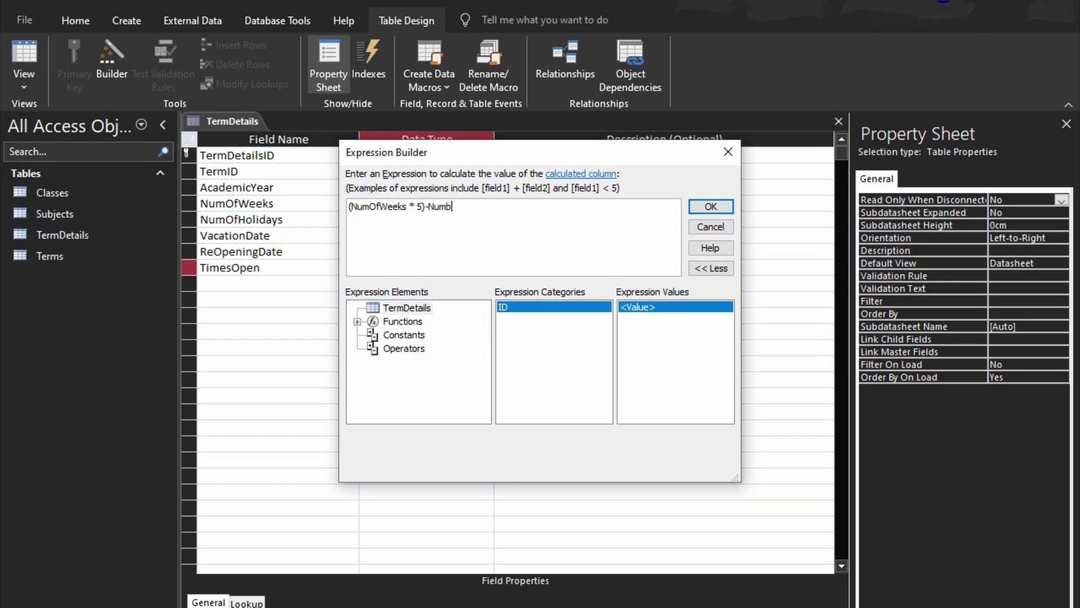
{"action": "key", "text": "BackSpace"}
{"action": "key", "text": "BackSpace"}
{"action": "key", "text": "BackSpace"}
{"action": "type", "text": "Of"}
{"action": "key", "text": "BackSpace"}
{"action": "type", "text": "Holid"}
{"action": "left_click", "coordinate": [711, 207]}
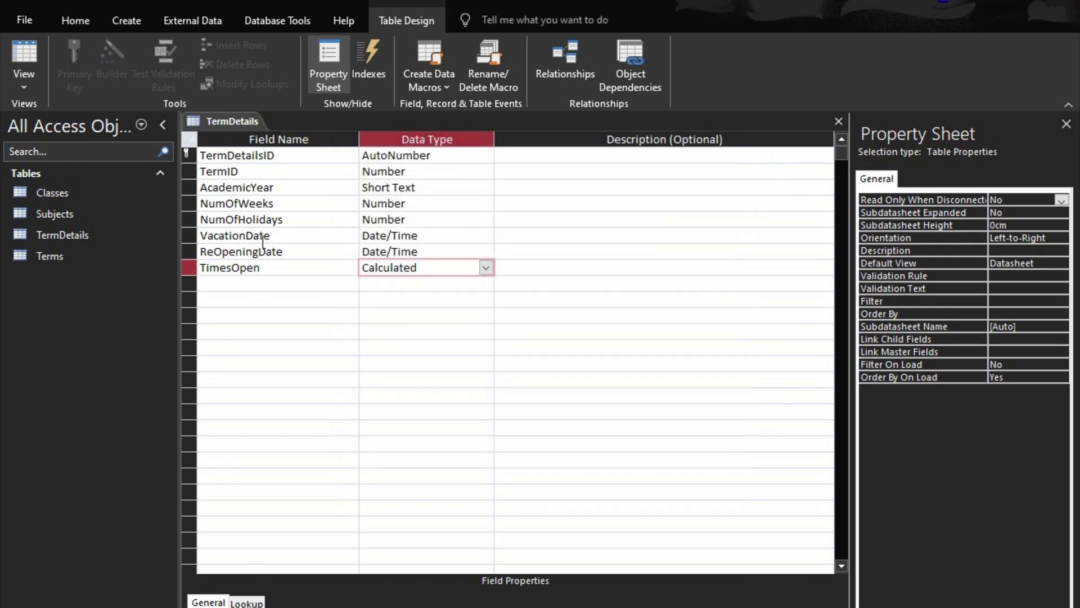
Step: Add a NumOnRoll field with the Number data type below TimesOpen
{"action": "left_click", "coordinate": [275, 280]}
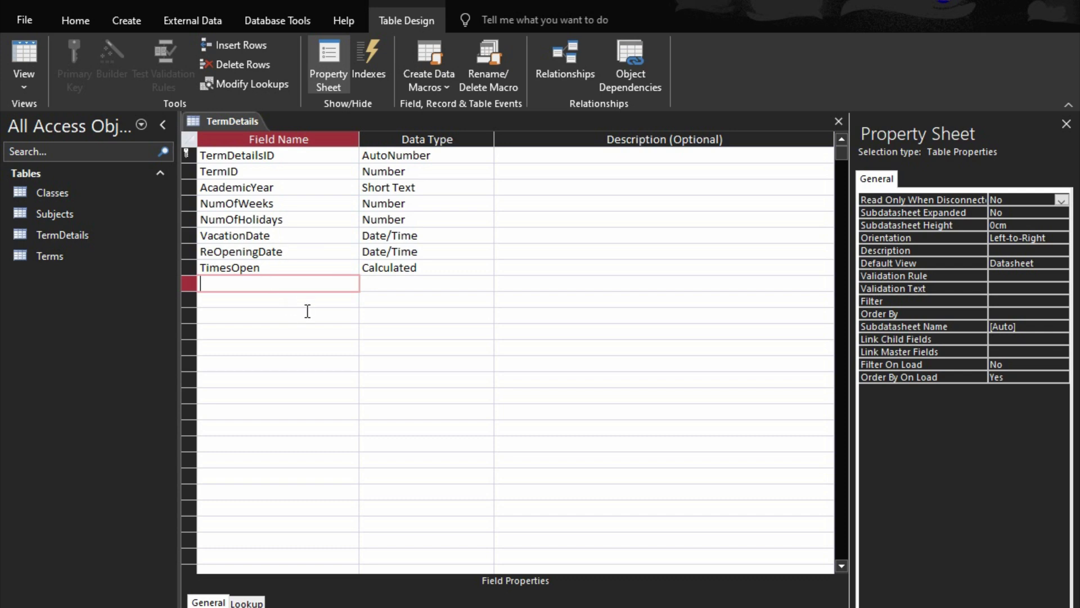
{"action": "type", "text": "NumOnRoll"}
{"action": "key", "text": "Tab"}
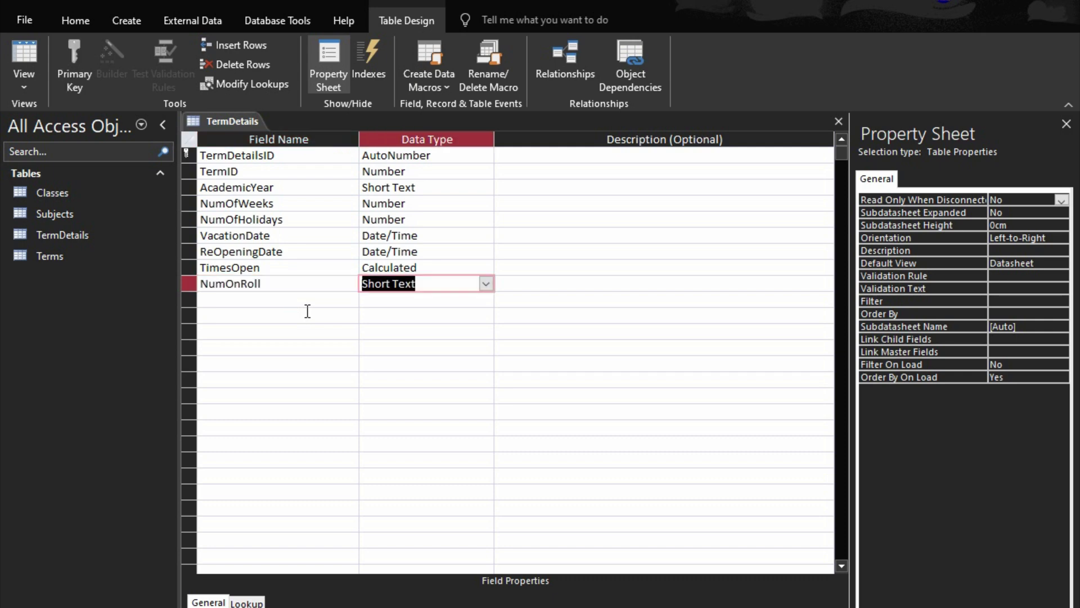
{"action": "type", "text": "number"}
{"action": "key", "text": "Tab"}
{"action": "key", "text": "Tab"}
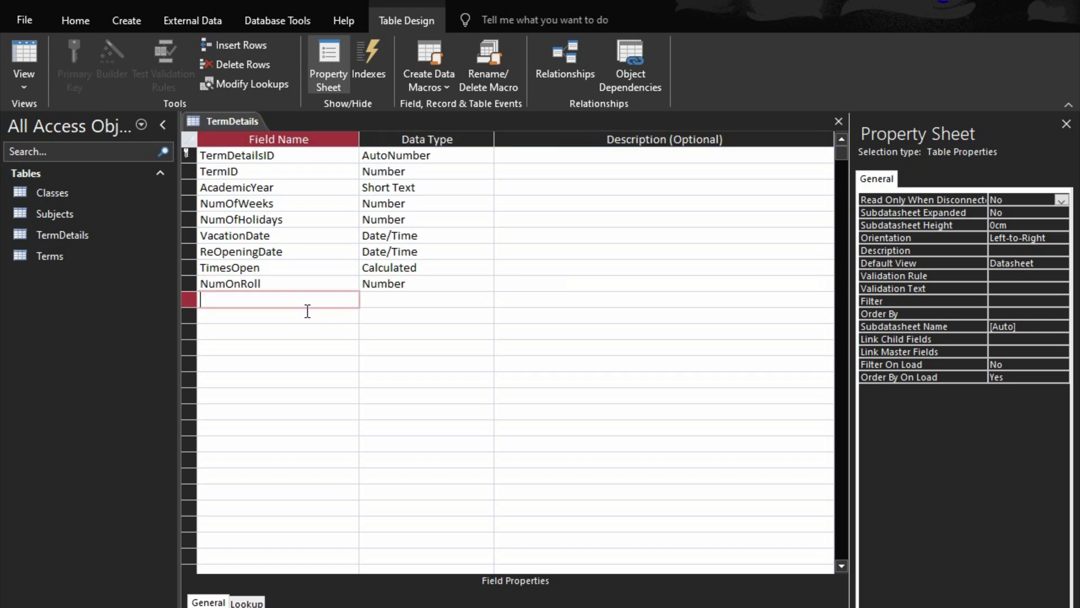
Step: Add a HeadteacherSignature field with the Short Text data type, and close TermDetails with its design saved
{"action": "type", "text": "HeadteacherSignature"}
{"action": "key", "text": "Tab"}
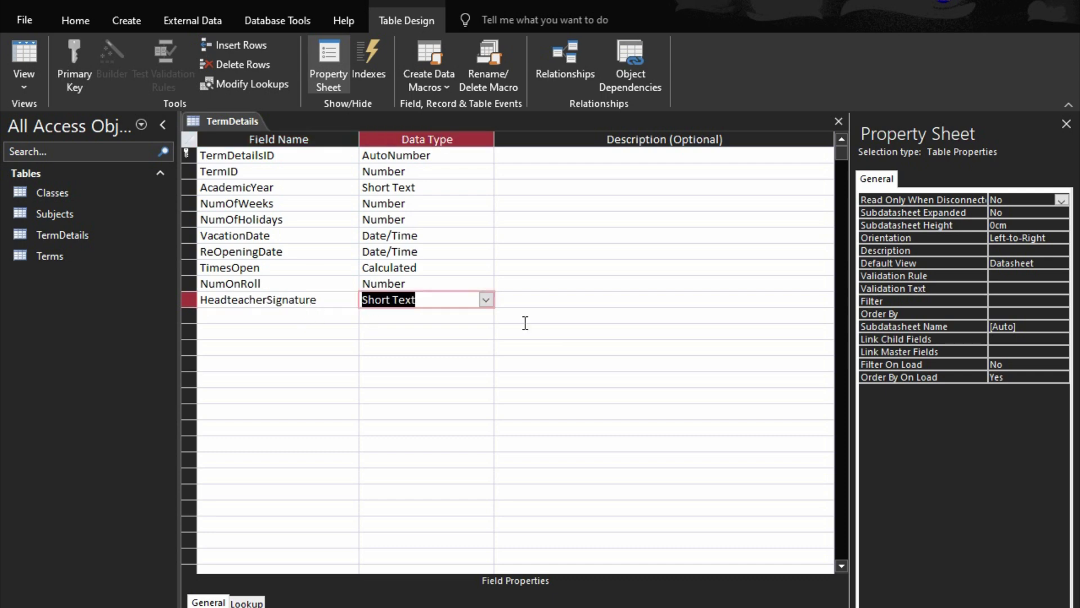
{"action": "left_click", "coordinate": [838, 121]}
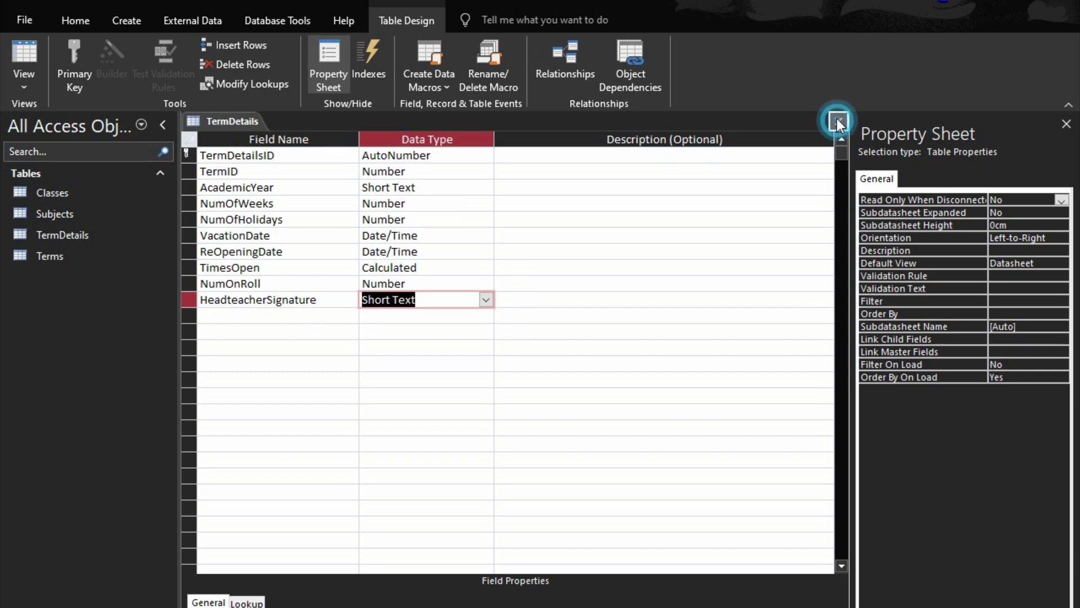
{"action": "left_click", "coordinate": [458, 453]}
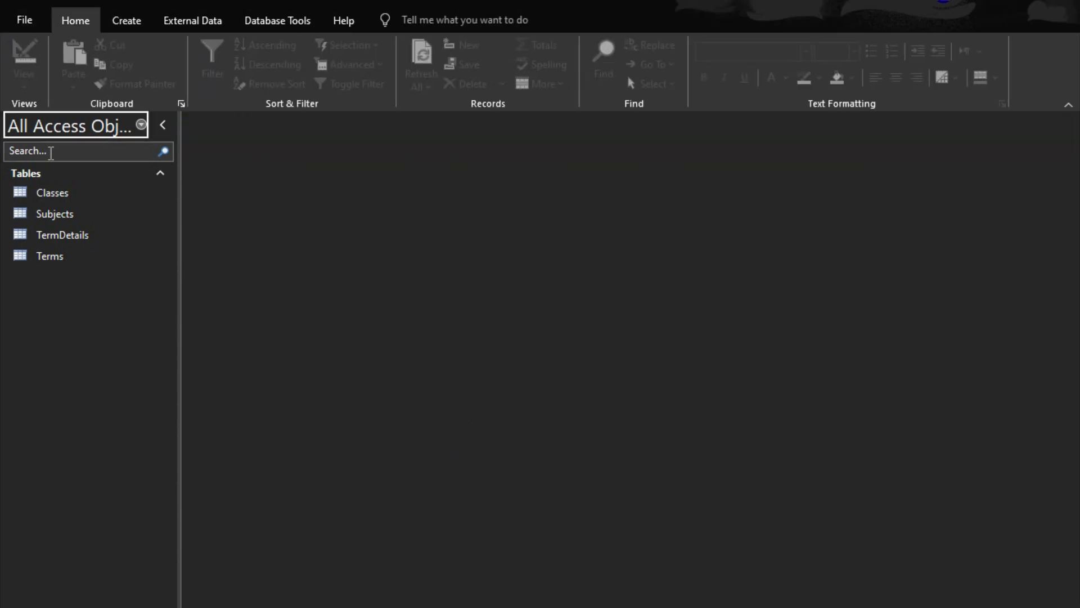
Step: Create a new table and save it as Students to edit its design
{"action": "left_click", "coordinate": [116, 26]}
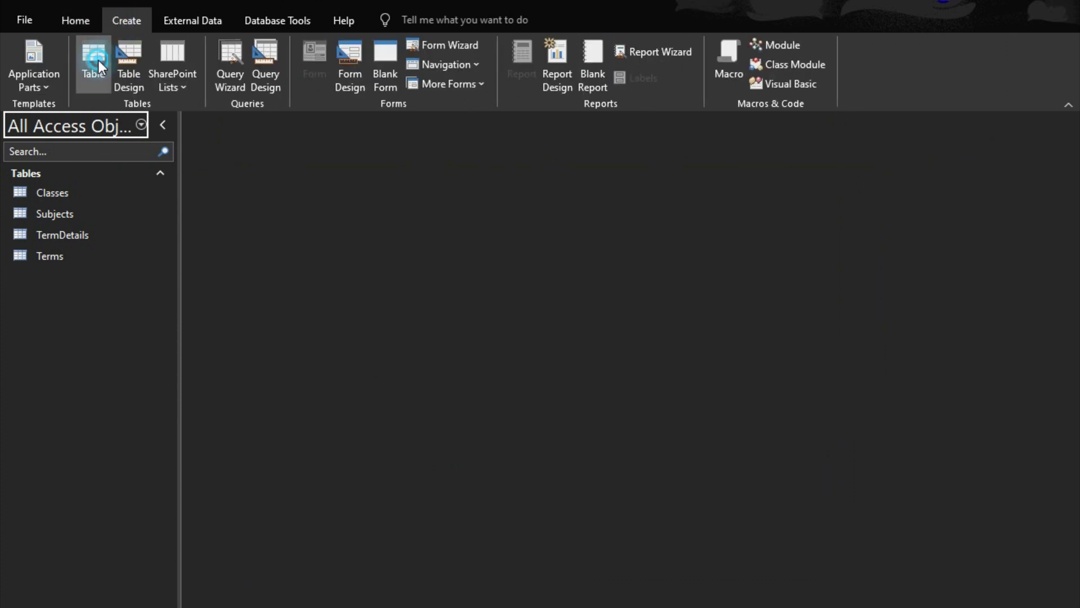
{"action": "left_click", "coordinate": [99, 62]}
{"action": "left_click", "coordinate": [76, 20]}
{"action": "left_click", "coordinate": [469, 64]}
{"action": "type", "text": "Teac"}
{"action": "key", "text": "BackSpace"}
{"action": "key", "text": "BackSpace"}
{"action": "key", "text": "BackSpace"}
{"action": "key", "text": "BackSpace"}
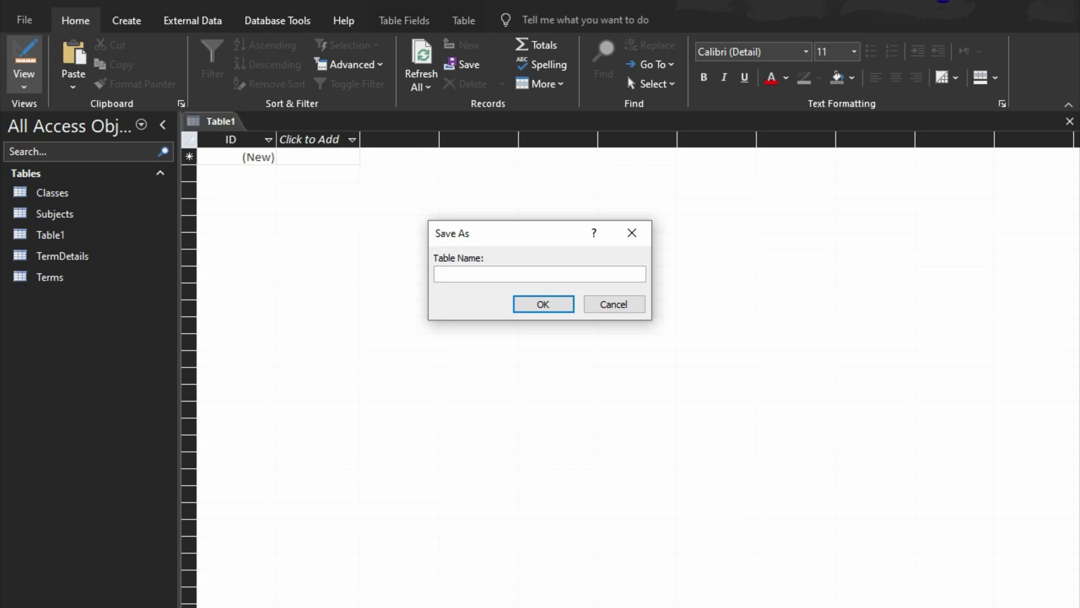
{"action": "type", "text": "Students"}
{"action": "key", "text": "Return"}
Step: Name the Students table's AutoNumber key field StudentID and add an AdmNo field with the Short Text data type
{"action": "type", "text": "St"}
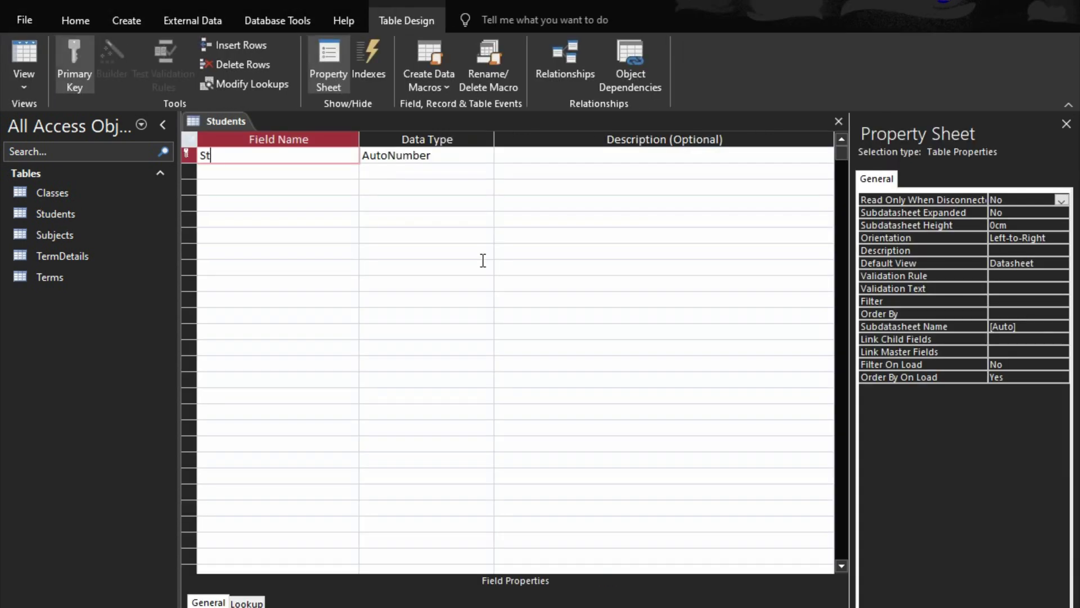
{"action": "type", "text": "udentID"}
{"action": "key", "text": "Down"}
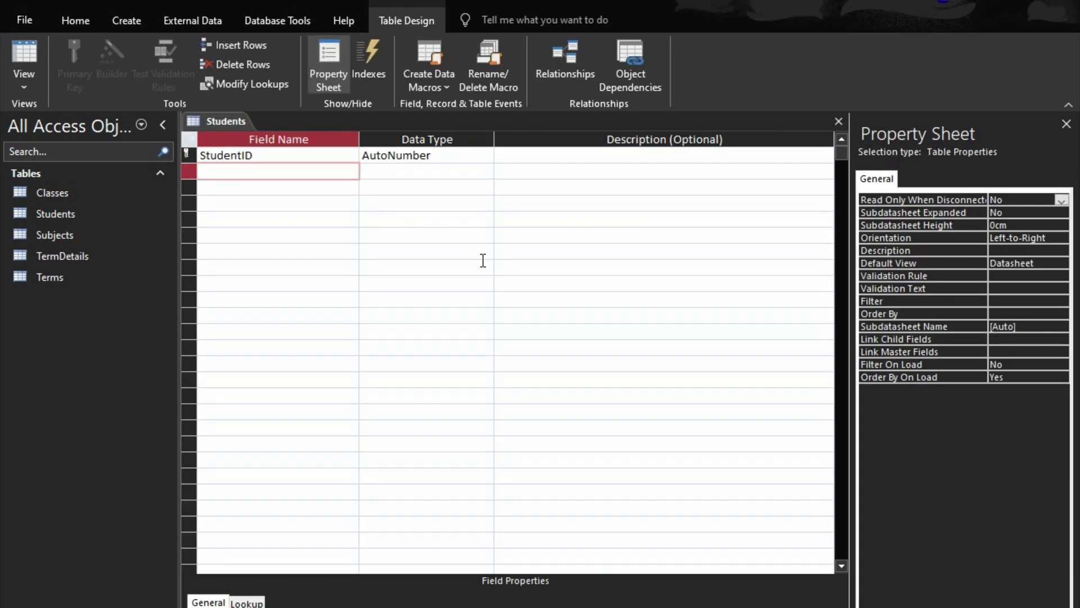
{"action": "type", "text": "AdmNo"}
{"action": "key", "text": "Tab"}
{"action": "type", "text": "s"}
{"action": "key", "text": "Down"}
Step: Add FirstName and LastName fields with the Short Text data type below AdmNo
{"action": "type", "text": "Firs"}
{"action": "key", "text": "BackSpace"}
{"action": "key", "text": "BackSpace"}
{"action": "key", "text": "BackSpace"}
{"action": "type", "text": "is"}
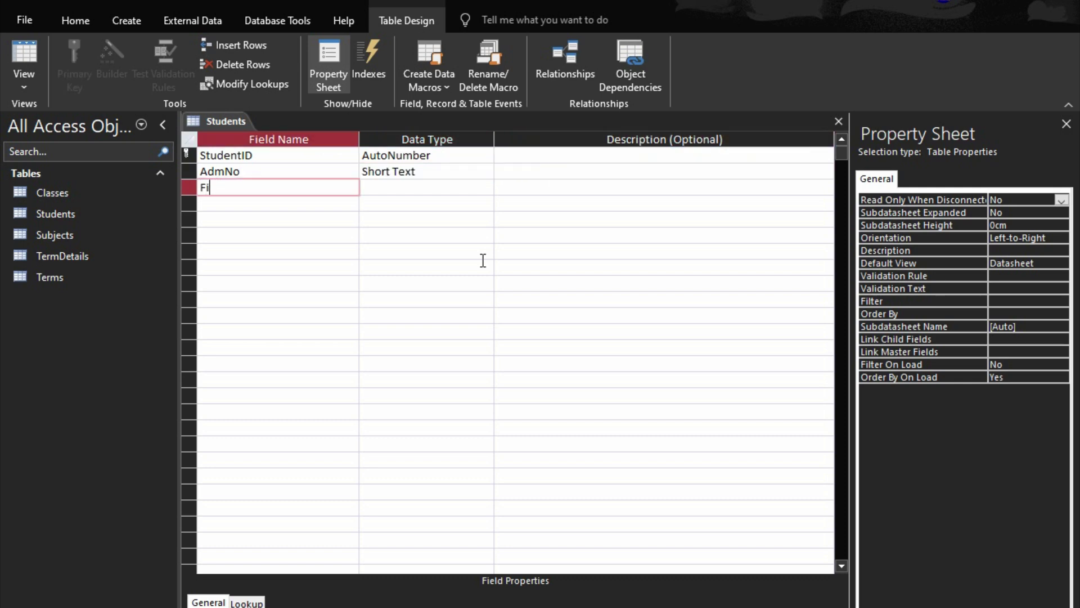
{"action": "key", "text": "BackSpace"}
{"action": "type", "text": "rstName"}
{"action": "key", "text": "Down"}
{"action": "type", "text": "LastName"}
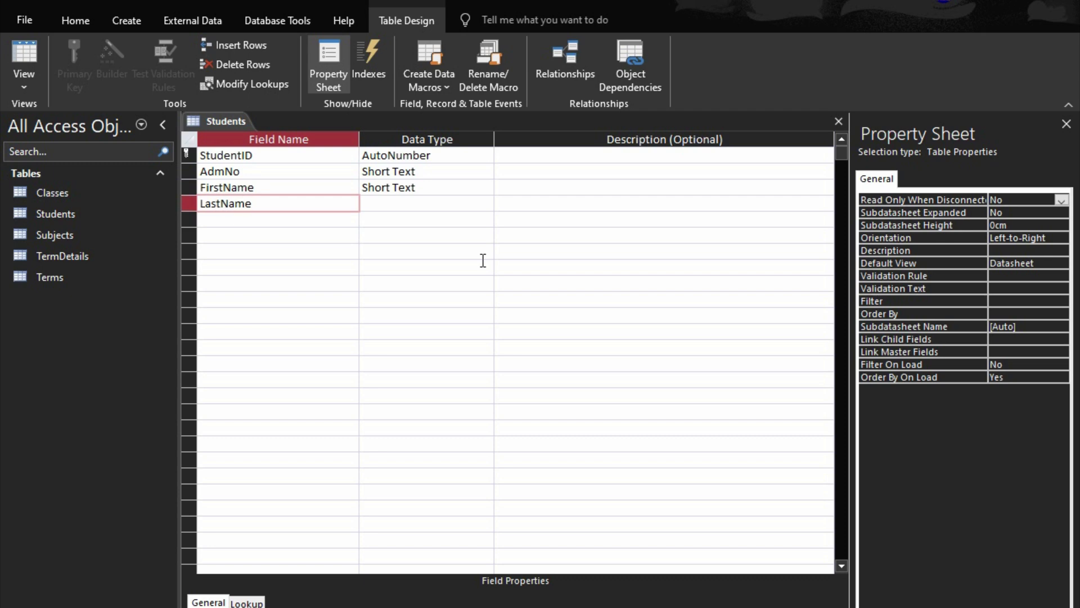
{"action": "key", "text": "Down"}
Step: Add a Class field with the Number data type below LastName
{"action": "type", "text": "Class"}
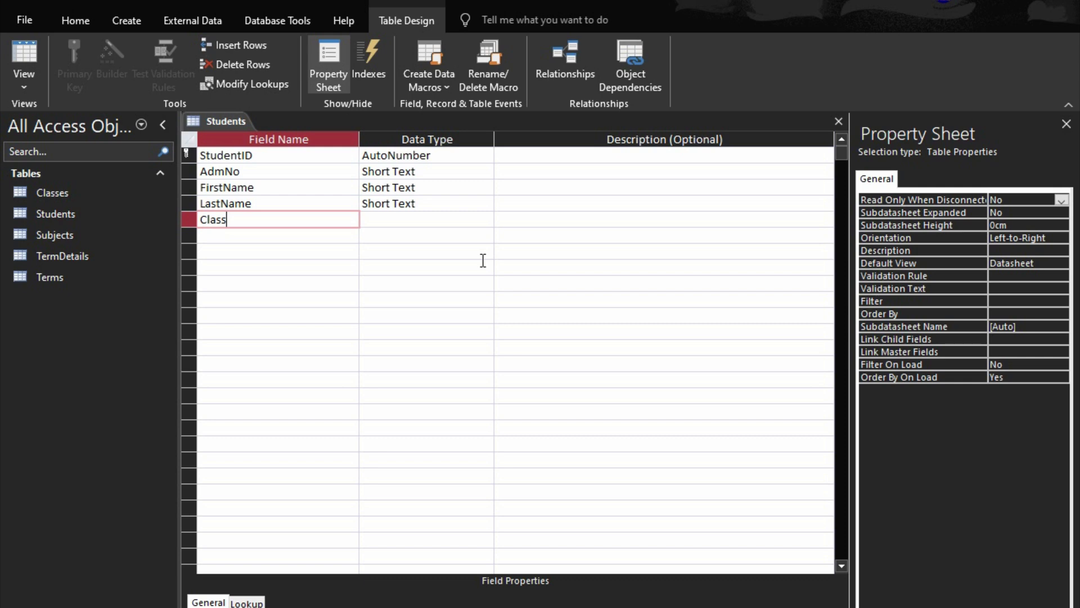
{"action": "key", "text": "Tab"}
{"action": "type", "text": "Number"}
{"action": "key", "text": "Return"}
{"action": "key", "text": "Return"}
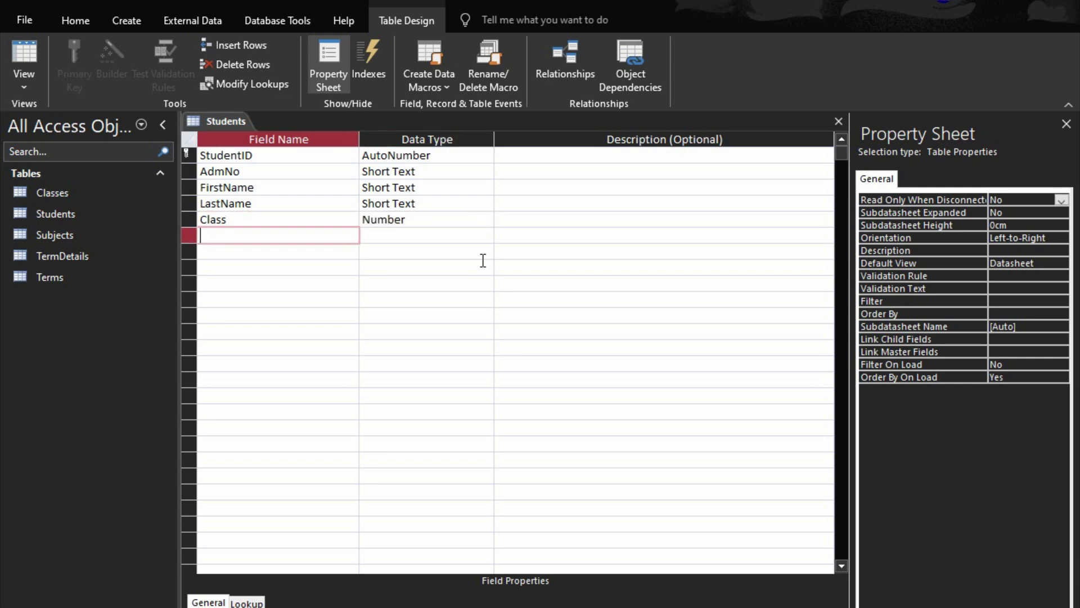
Step: Add Attitude and Interest fields, both with the Short Text data type, below Class
{"action": "type", "text": "Attitude"}
{"action": "key", "text": "Tab"}
{"action": "type", "text": "s"}
{"action": "key", "text": "Return"}
{"action": "key", "text": "Return"}
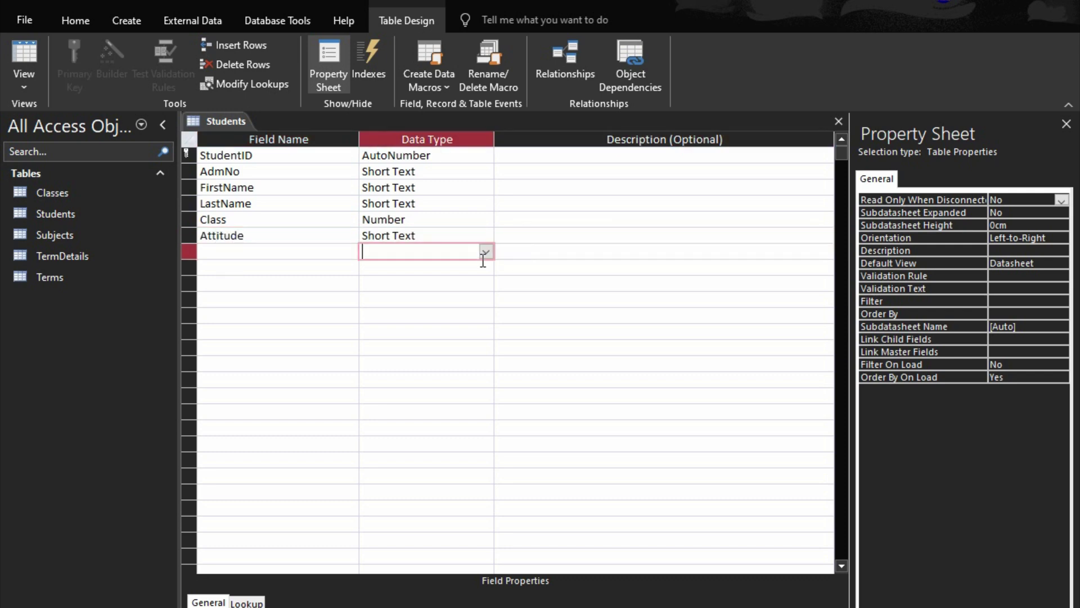
{"action": "type", "text": "Interest"}
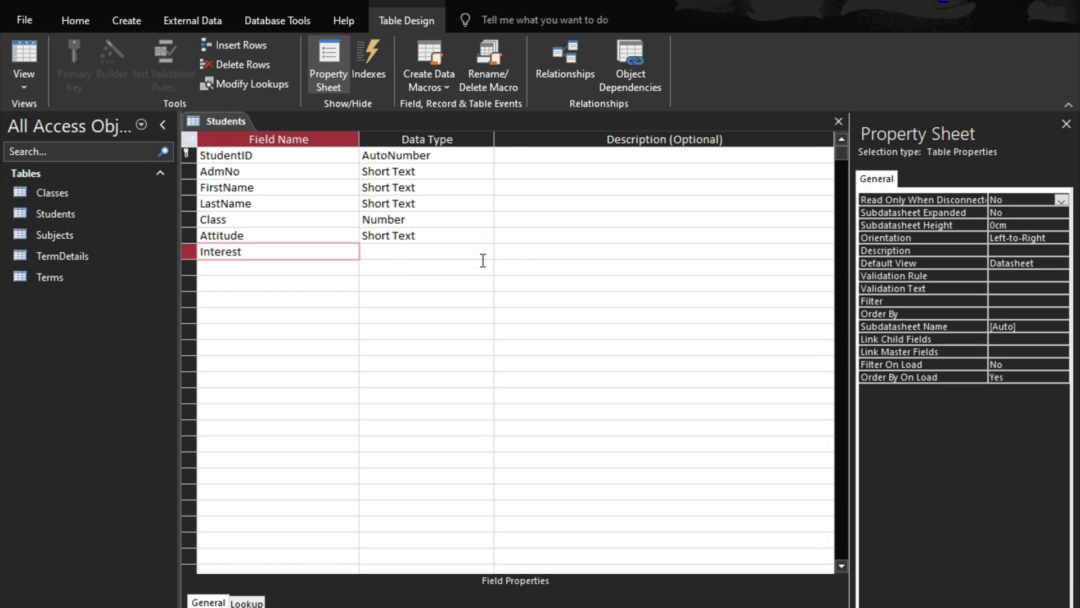
{"action": "key", "text": "Tab"}
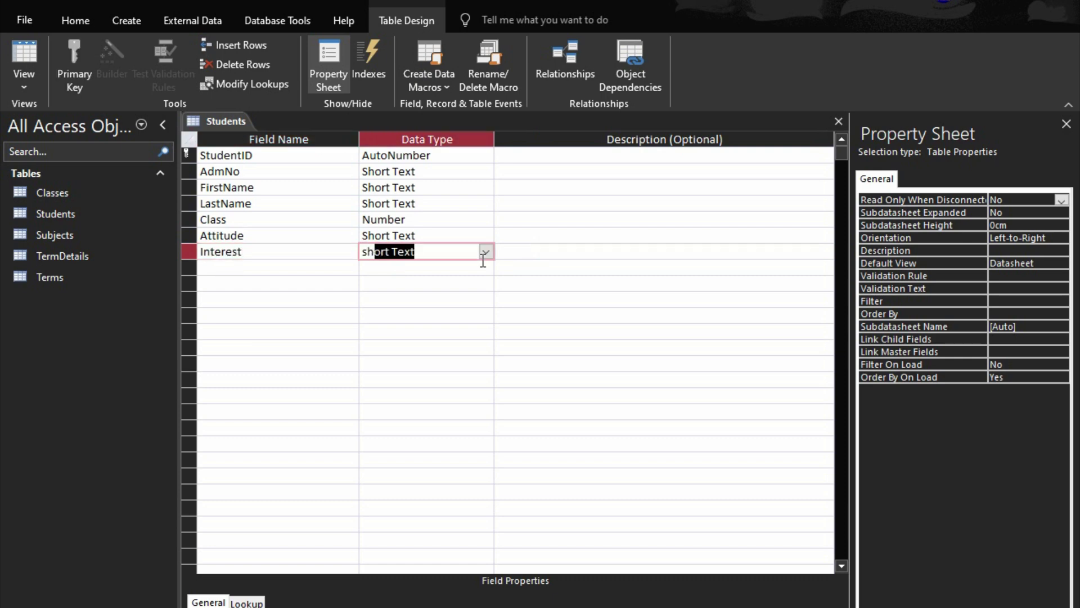
{"action": "key", "text": "Return"}
{"action": "key", "text": "Return"}
Step: Add an Attendance field below Interest and set its data type to Number
{"action": "type", "text": "Attendance"}
{"action": "key", "text": "Tab"}
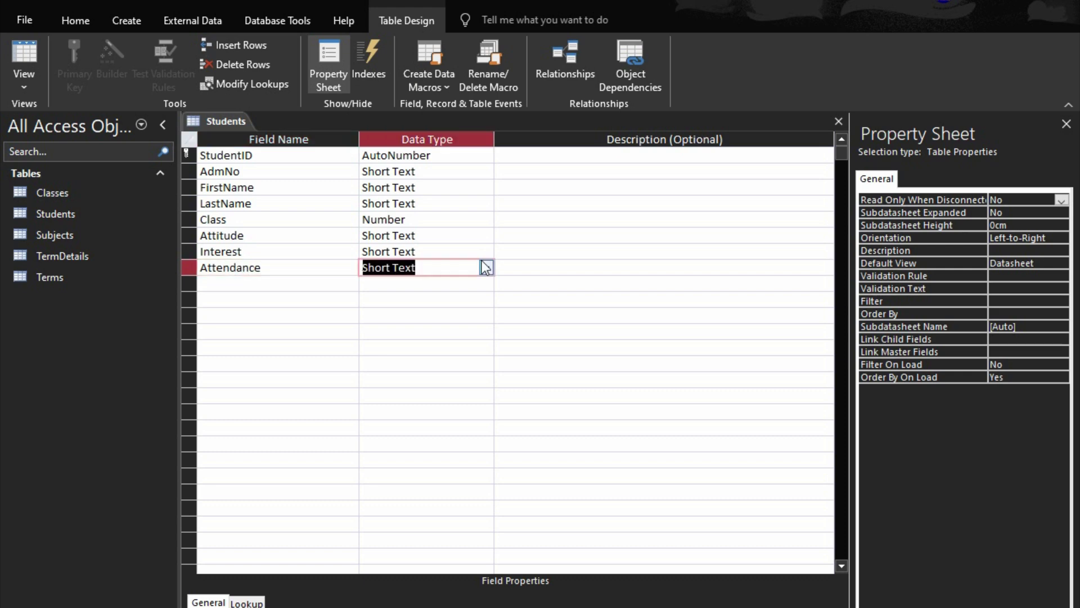
{"action": "key", "text": "Return"}
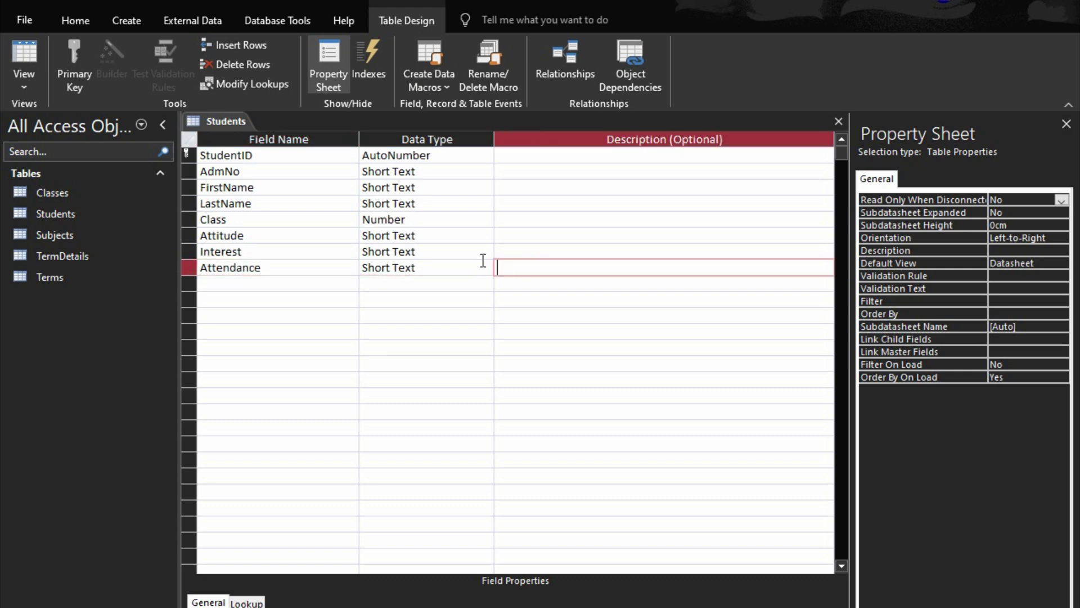
{"action": "left_click", "coordinate": [483, 262]}
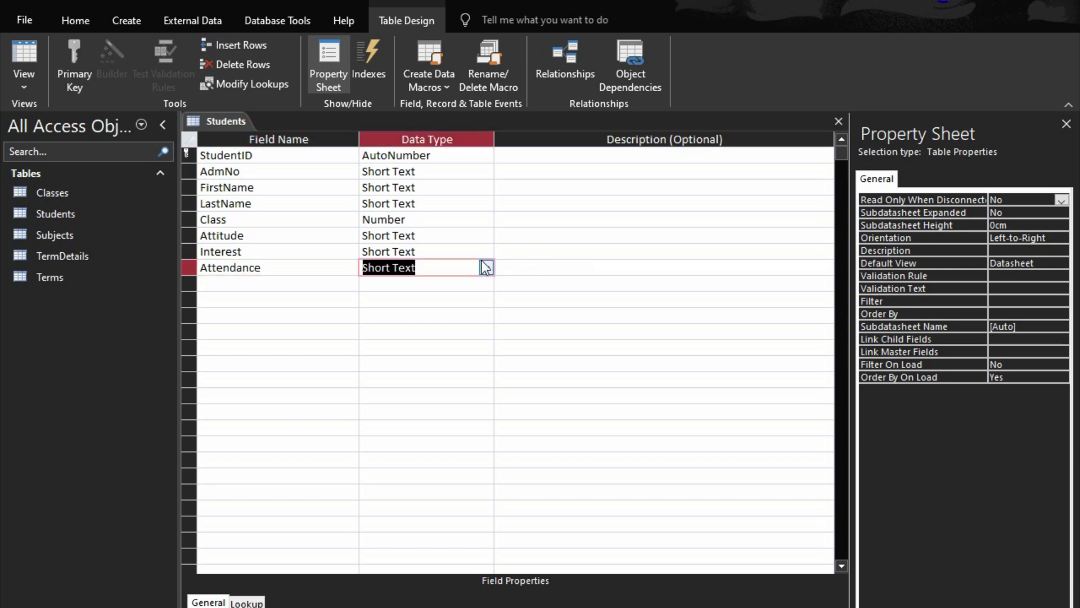
{"action": "type", "text": "n"}
{"action": "key", "text": "Return"}
{"action": "key", "text": "Return"}
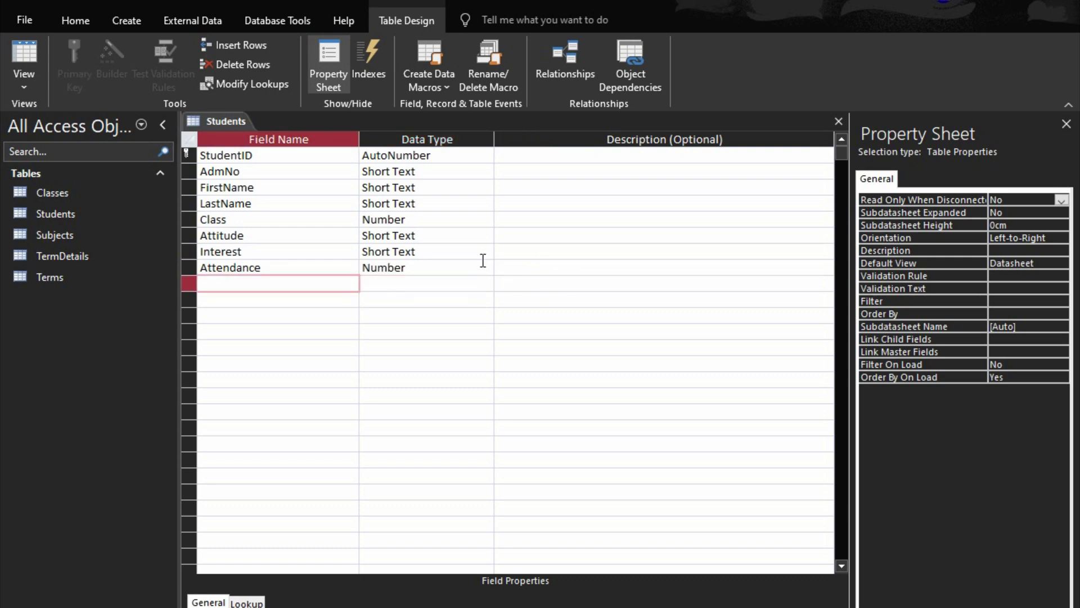
Step: Add a PromotedTo field with the Short Text data type below Attendance
{"action": "type", "text": "PromotedTo"}
{"action": "key", "text": "Return"}
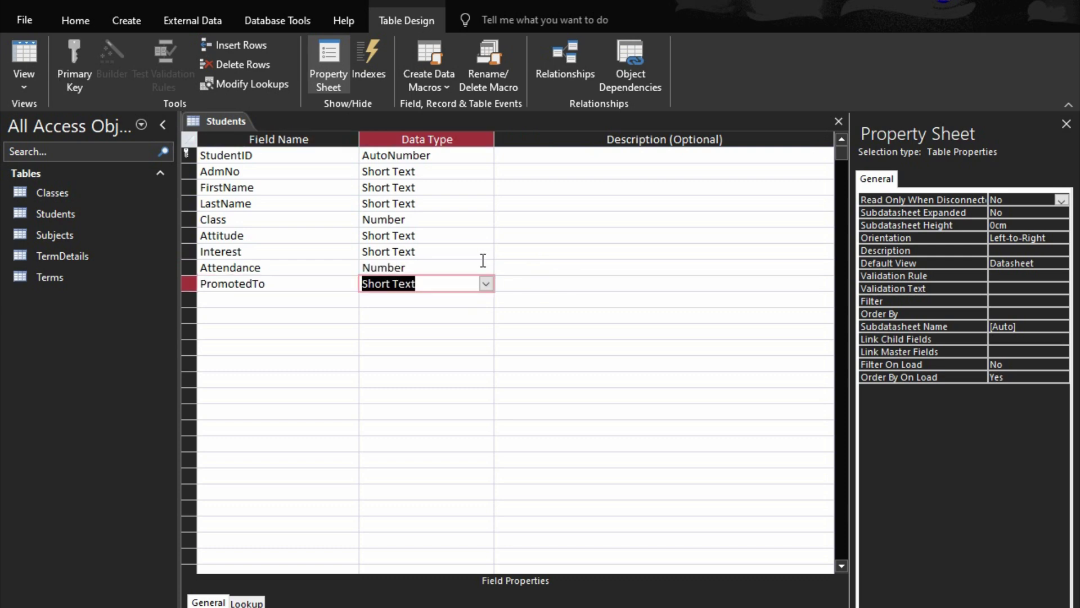
{"action": "type", "text": "s"}
{"action": "key", "text": "Return"}
{"action": "key", "text": "Return"}
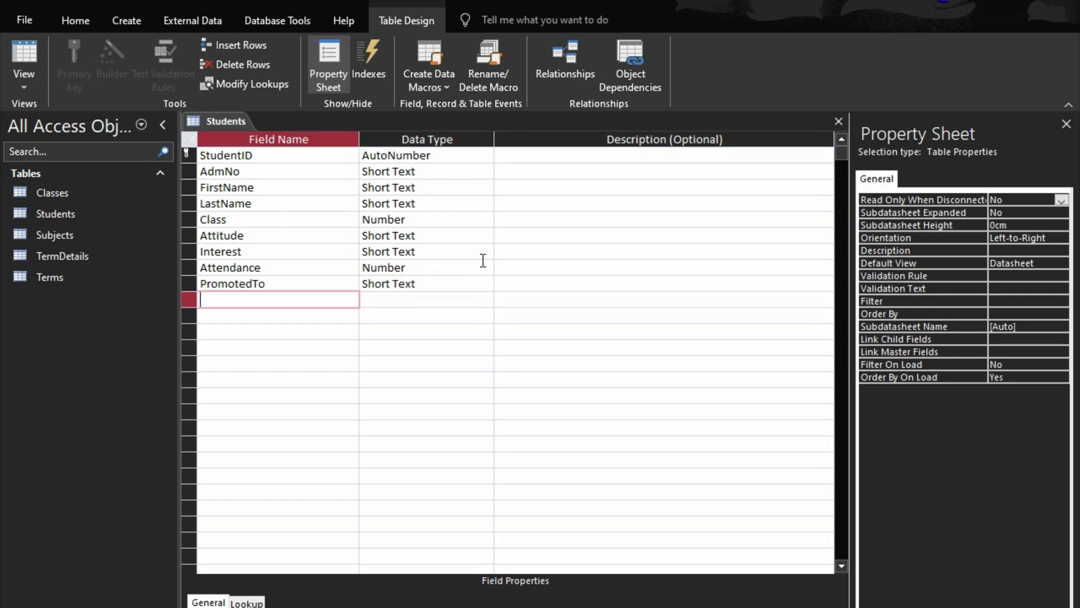
Step: Add a Photo field with the Short Text data type below PromotedTo
{"action": "type", "text": "Photo"}
{"action": "key", "text": "Return"}
{"action": "key", "text": "Return"}
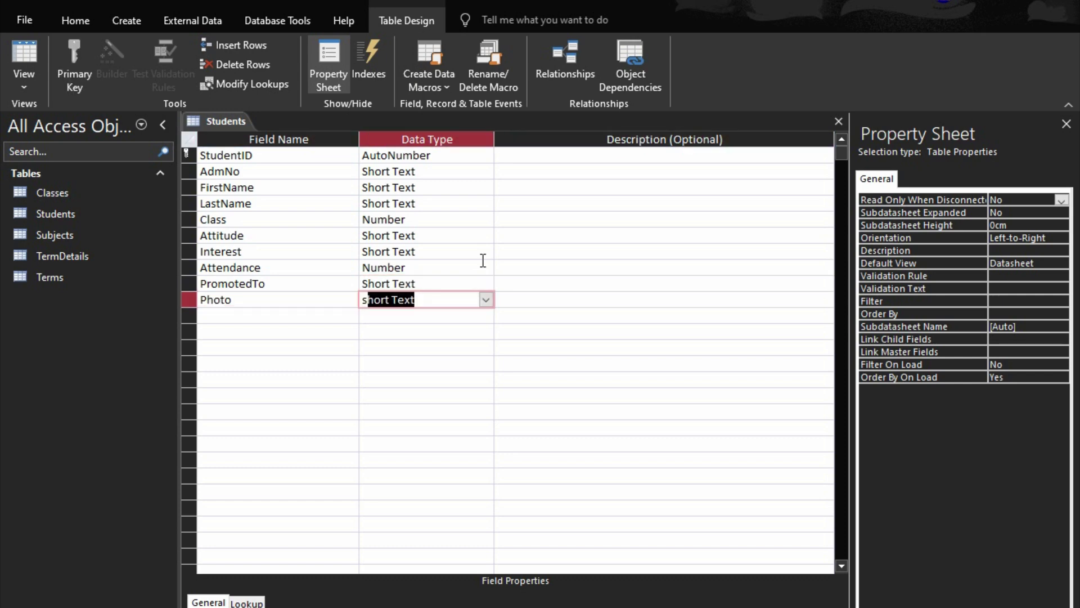
{"action": "key", "text": "Return"}
{"action": "key", "text": "Return"}
{"action": "key", "text": "shift+Tab"}
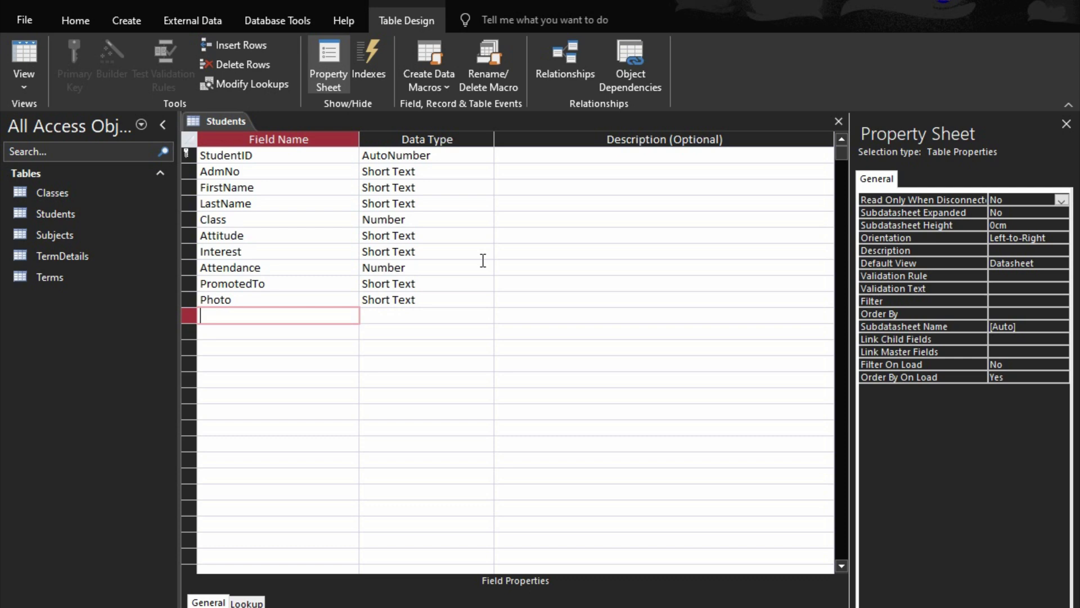
Step: Add a calculated FullName field with the expression FirstName & " " & LastName, and close the Students table
{"action": "type", "text": "FullName"}
{"action": "key", "text": "Tab"}
{"action": "type", "text": "ca"}
{"action": "key", "text": "Return"}
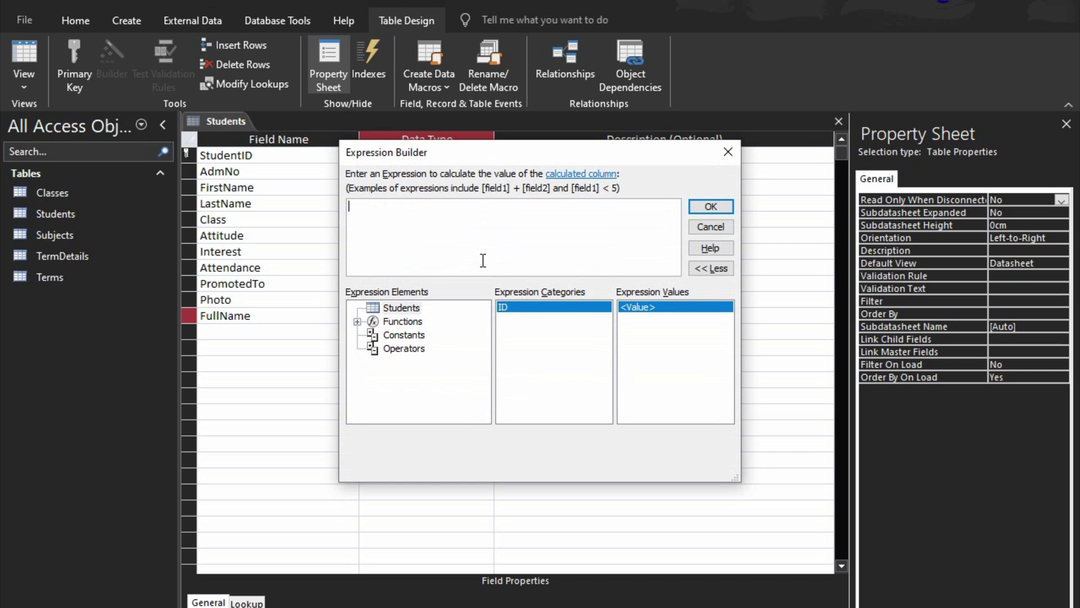
{"action": "type", "text": "stName & \" \" & LastName"}
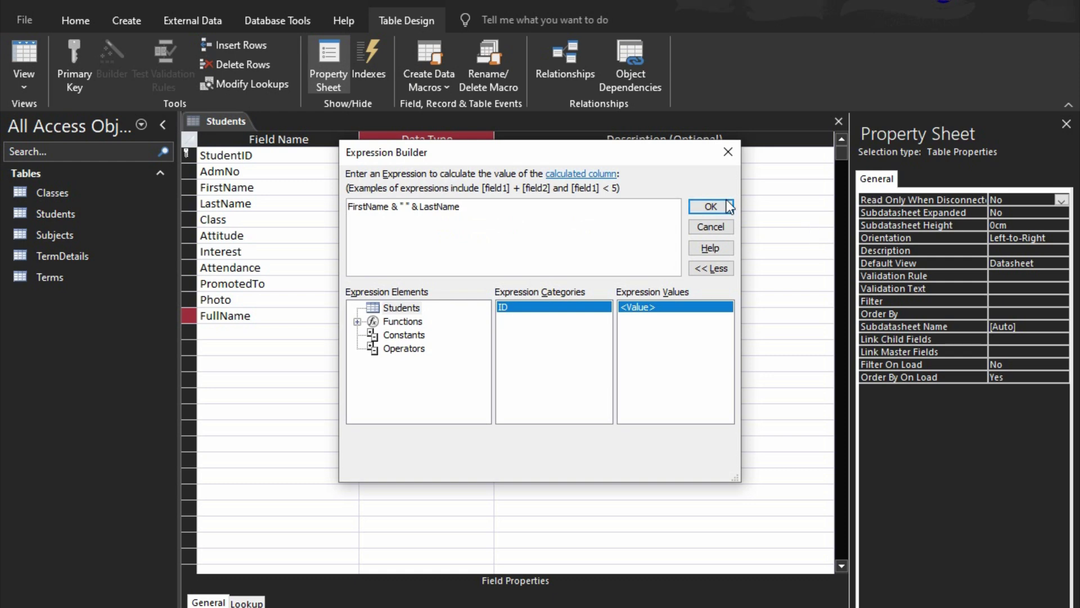
{"action": "left_click", "coordinate": [711, 207]}
{"action": "left_click", "coordinate": [345, 346]}
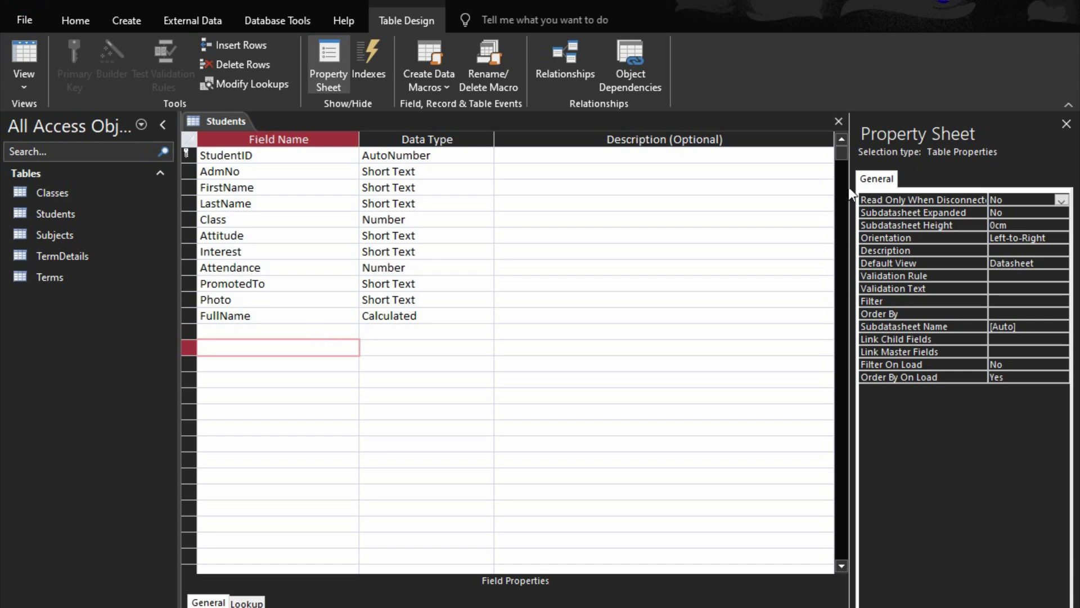
{"action": "left_click", "coordinate": [838, 120]}
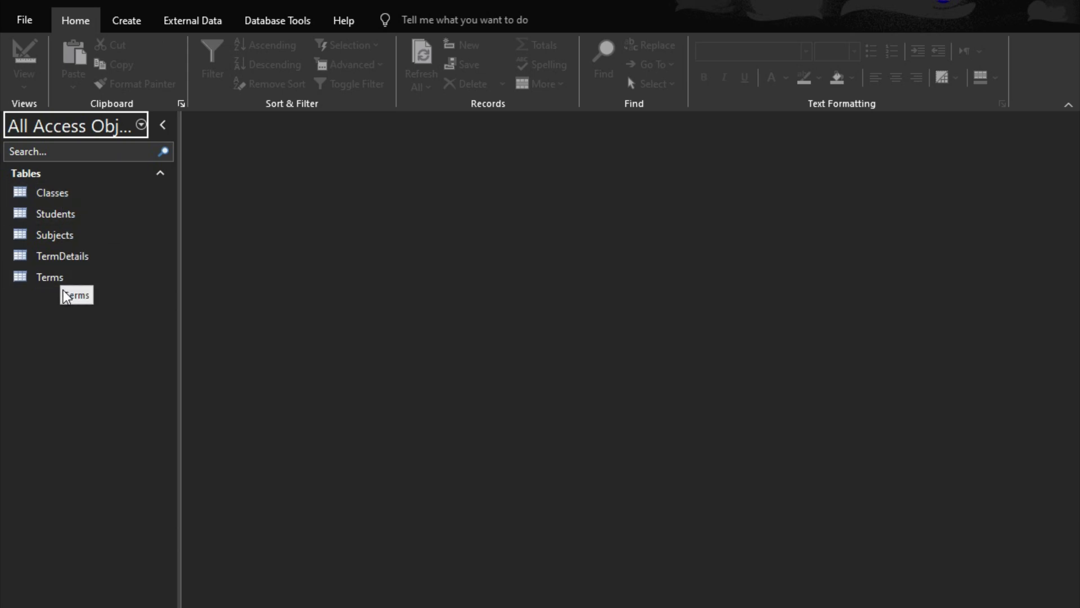
Step: Create a new table and save it as Scores to edit its design
{"action": "left_click", "coordinate": [126, 20]}
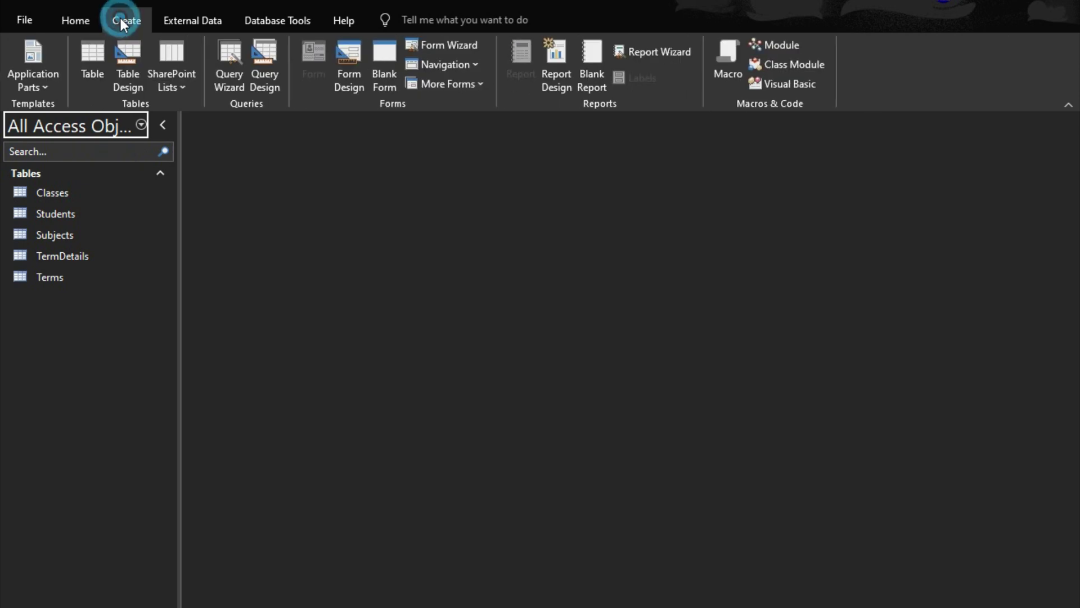
{"action": "left_click", "coordinate": [94, 57]}
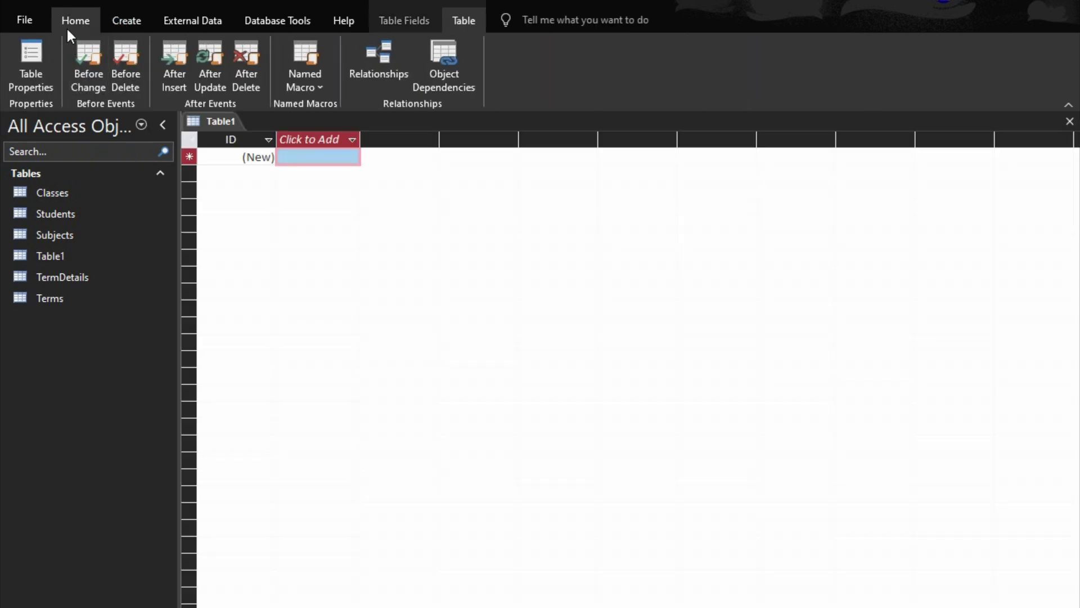
{"action": "left_click", "coordinate": [68, 28]}
{"action": "left_click", "coordinate": [24, 62]}
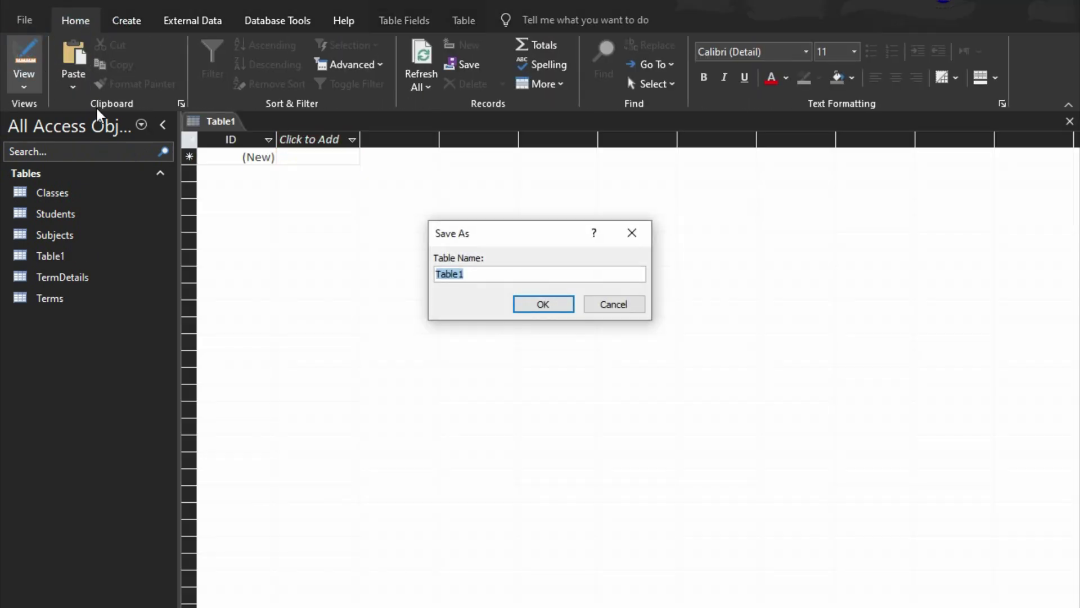
{"action": "type", "text": "Scores"}
{"action": "key", "text": "Return"}
Step: Name the Scores table's AutoNumber key field ScoreID and add a StudentID field with the Number data type
{"action": "type", "text": "S"}
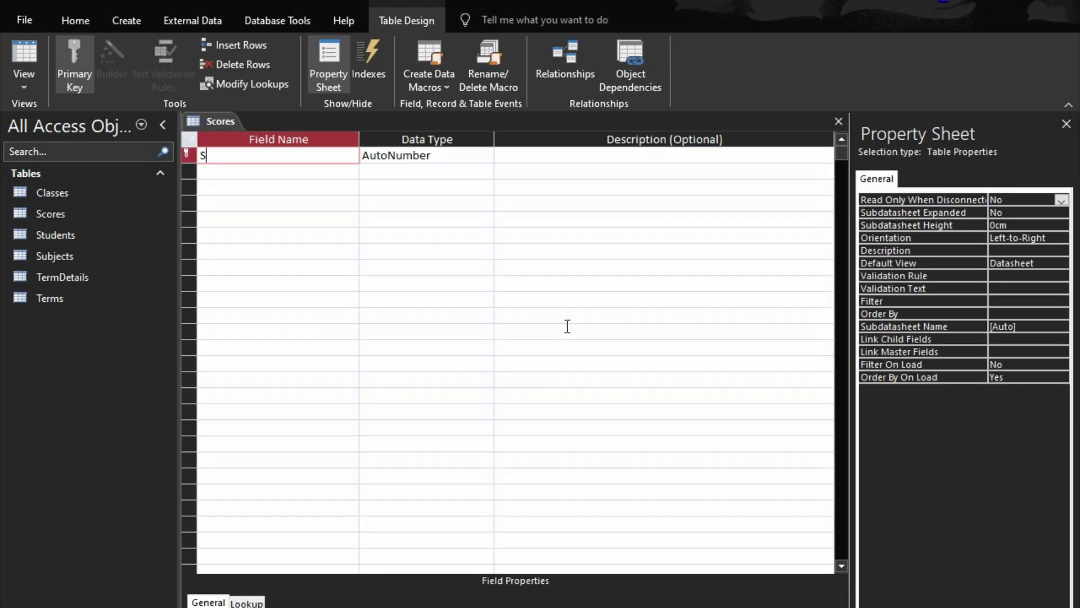
{"action": "type", "text": "coreID"}
{"action": "key", "text": "Down"}
{"action": "type", "text": "StudentID"}
{"action": "key", "text": "Tab"}
{"action": "type", "text": "s"}
{"action": "key", "text": "BackSpace"}
{"action": "key", "text": "BackSpace"}
{"action": "type", "text": "n"}
{"action": "key", "text": "Tab"}
{"action": "key", "text": "Tab"}
Step: Add a SubjectID field with the Number data type below StudentID
{"action": "type", "text": "sUB"}
{"action": "key", "text": "BackSpace"}
{"action": "key", "text": "BackSpace"}
{"action": "key", "text": "BackSpace"}
{"action": "type", "text": "SubjectID"}
{"action": "key", "text": "Tab"}
{"action": "type", "text": "n"}
{"action": "key", "text": "Tab"}
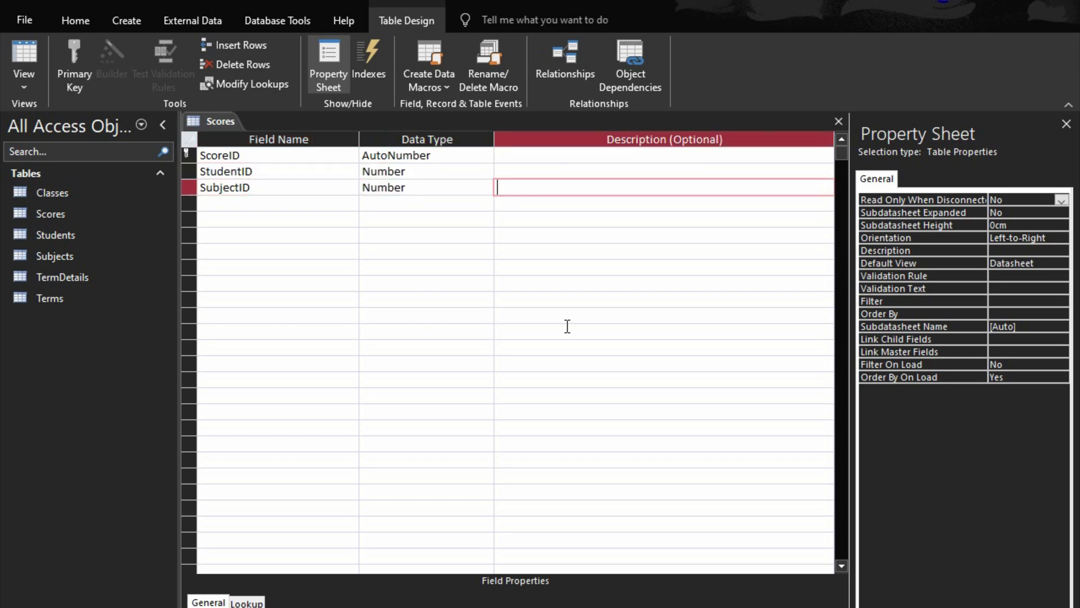
{"action": "key", "text": "Tab"}
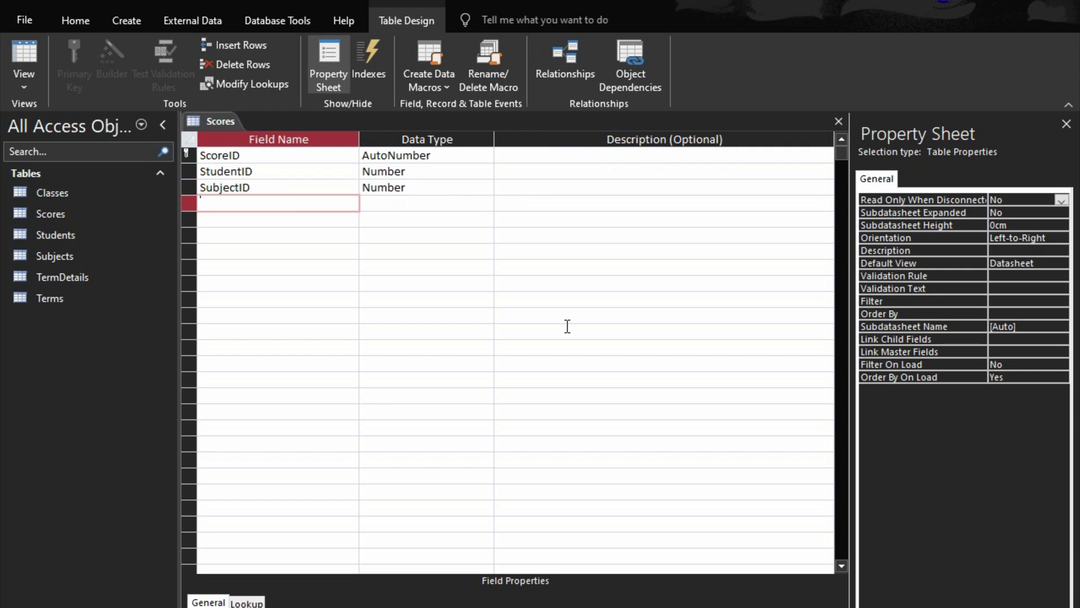
Step: Add an Exercise field with the Number data type below SubjectID
{"action": "type", "text": "Exe"}
{"action": "key", "text": "BackSpace"}
{"action": "key", "text": "BackSpace"}
{"action": "key", "text": "BackSpace"}
{"action": "type", "text": "Exercise"}
{"action": "key", "text": "Tab"}
{"action": "type", "text": "n"}
{"action": "key", "text": "Tab"}
{"action": "key", "text": "Tab"}
Step: Add an Assignment field with the Number data type below Exercise
{"action": "type", "text": "Assignment"}
{"action": "key", "text": "Tab"}
{"action": "type", "text": "n"}
{"action": "key", "text": "Tab"}
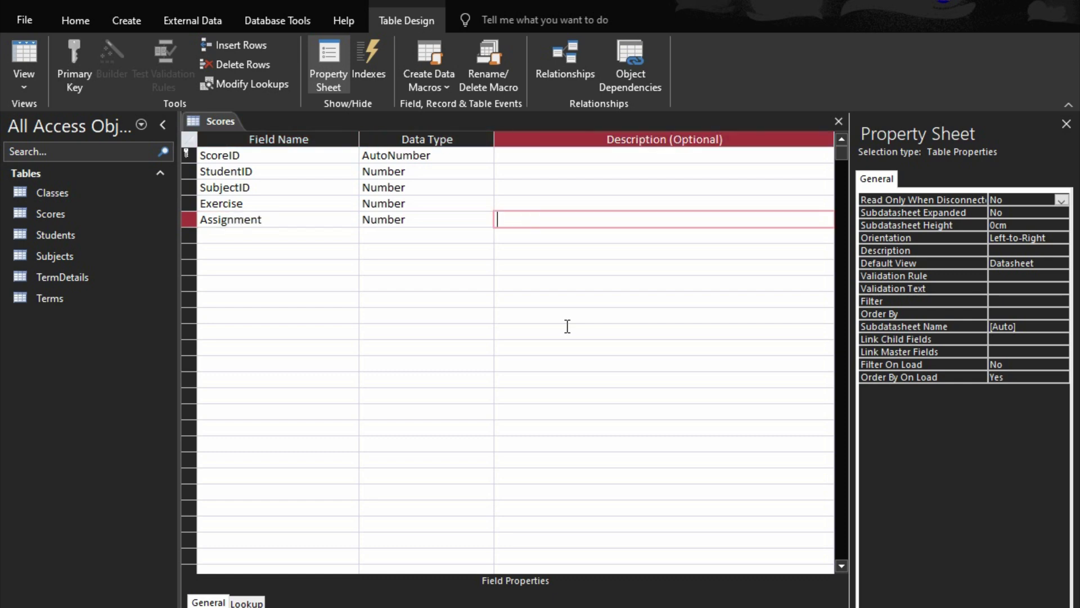
{"action": "key", "text": "Tab"}
Step: Add Test and Project fields, both with the Number data type, below Assignment
{"action": "type", "text": "Test"}
{"action": "key", "text": "Tab"}
{"action": "type", "text": "n"}
{"action": "key", "text": "Tab"}
{"action": "key", "text": "Tab"}
{"action": "type", "text": "Project"}
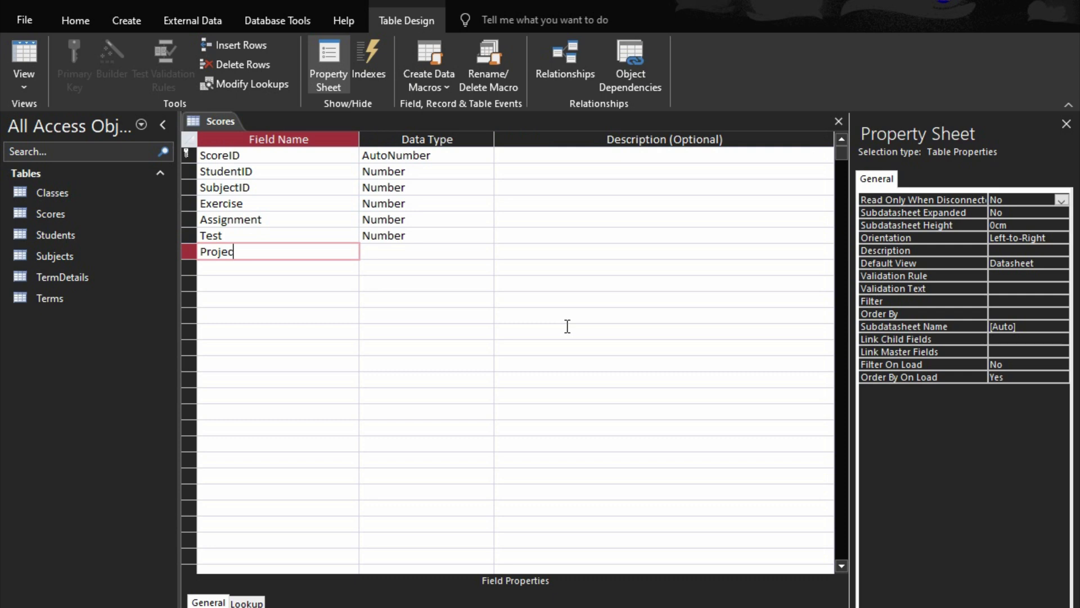
{"action": "key", "text": "Tab"}
{"action": "type", "text": "n"}
{"action": "key", "text": "Tab"}
{"action": "key", "text": "Tab"}
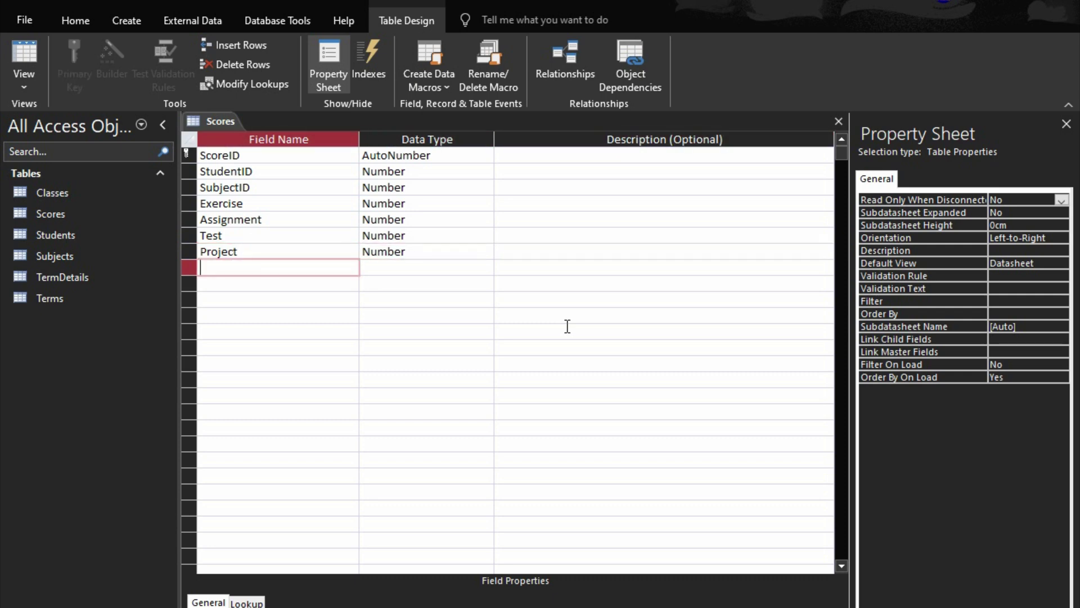
Step: Add a calculated Total field below Project with the expression Exercise+Assignment+Test+Project
{"action": "type", "text": "Total"}
{"action": "key", "text": "Tab"}
{"action": "type", "text": "ca"}
{"action": "key", "text": "Return"}
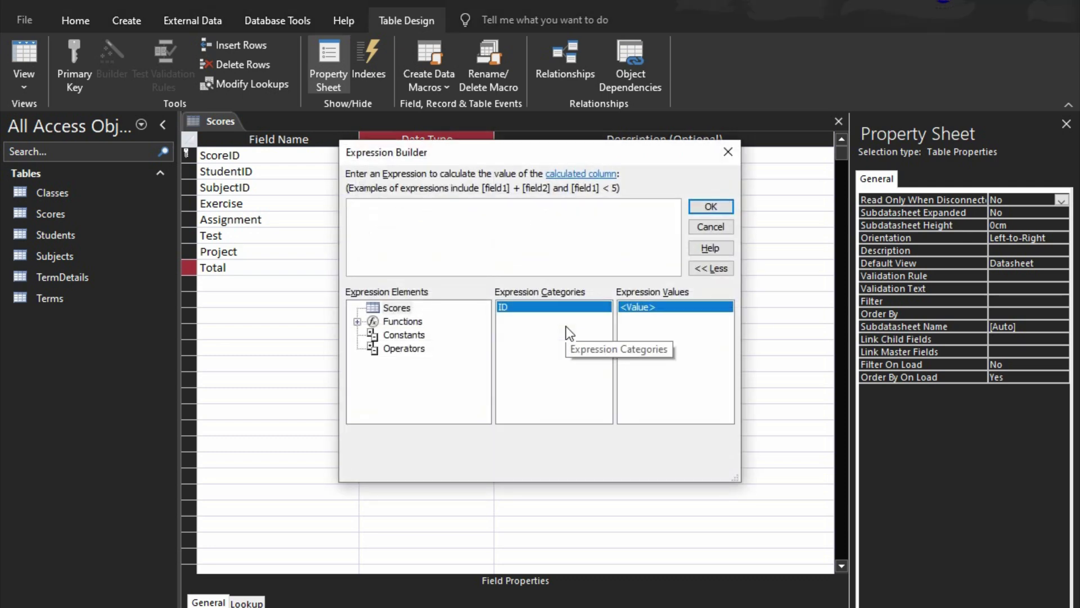
{"action": "type", "text": "E"}
{"action": "key", "text": "BackSpace"}
{"action": "type", "text": "Exerci"}
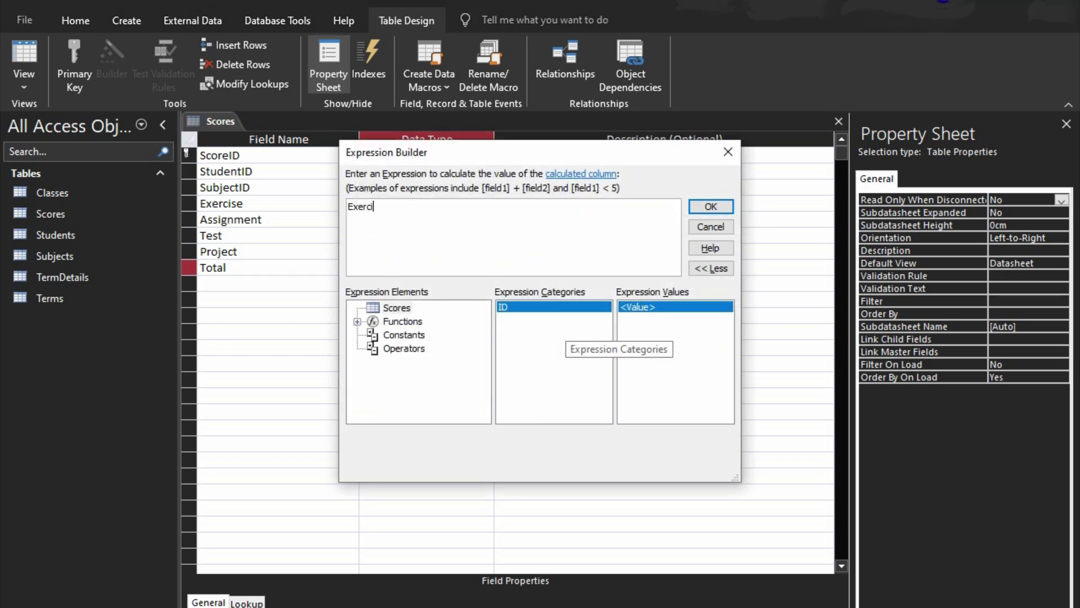
{"action": "type", "text": "se+"}
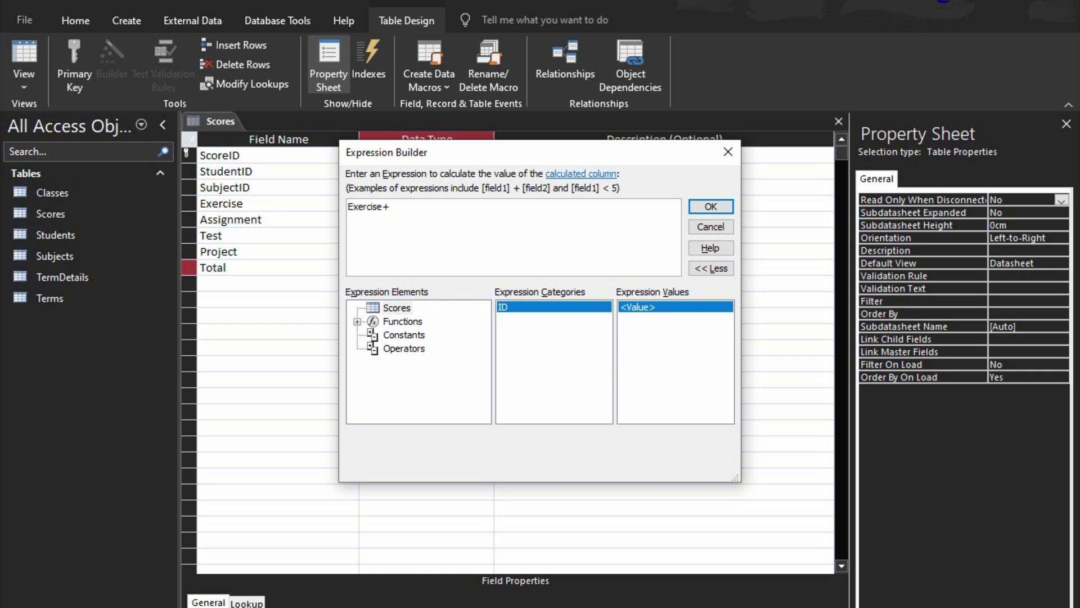
{"action": "type", "text": "Assignment+Test+Project"}
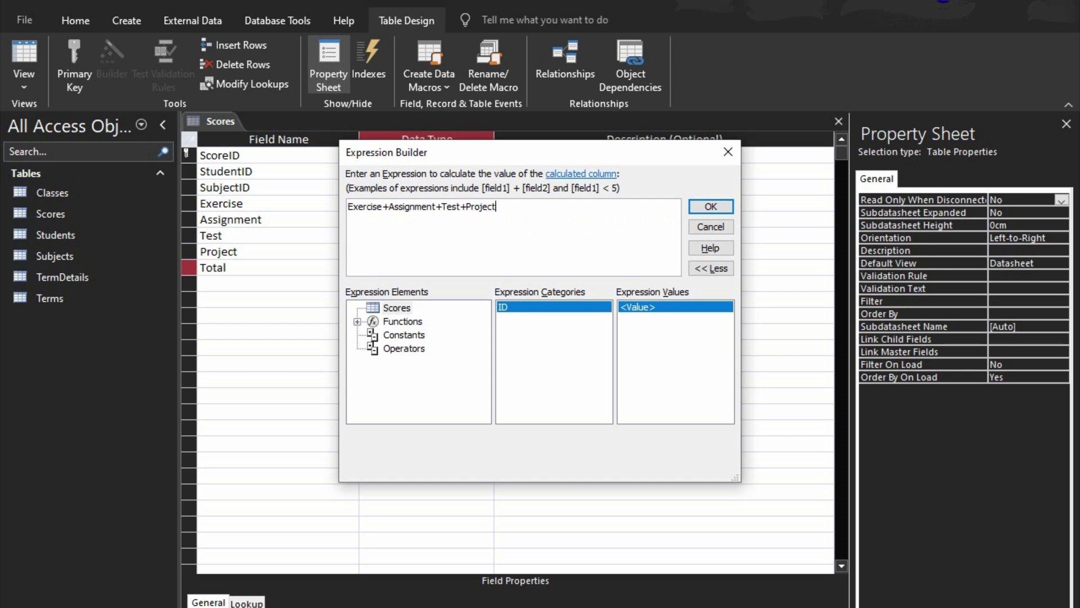
{"action": "left_click", "coordinate": [723, 207]}
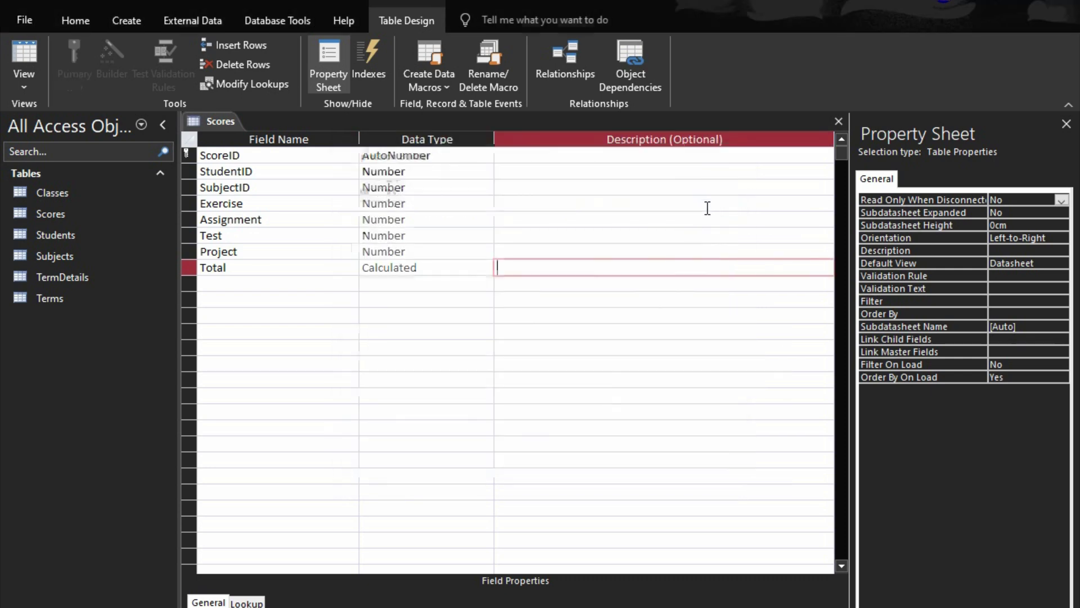
Step: Add a calculated ScaleTotal field below Total with the expression Total/60*50
{"action": "left_click", "coordinate": [327, 286]}
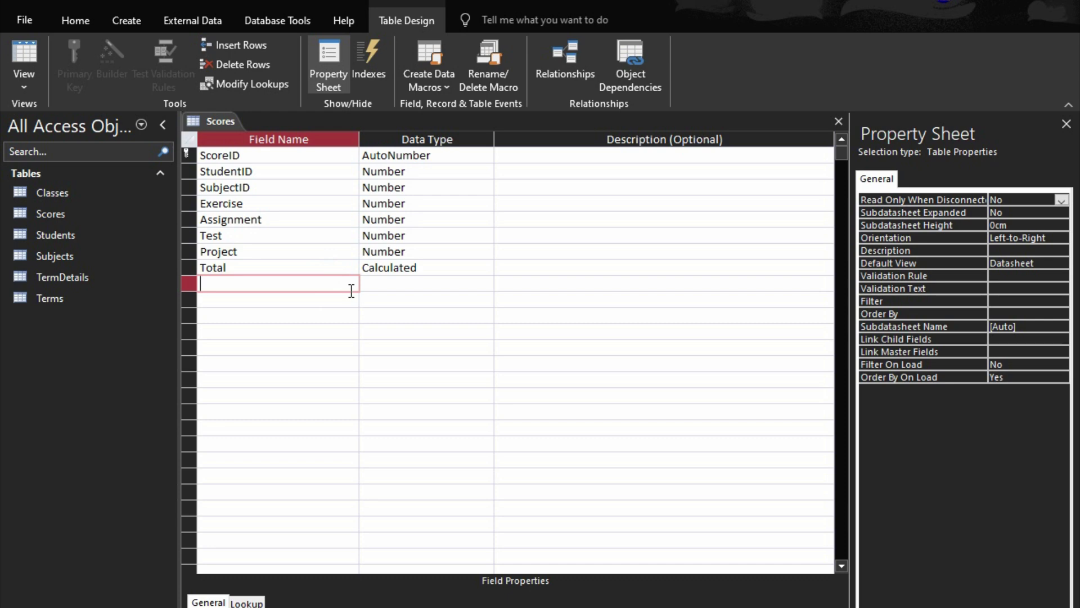
{"action": "type", "text": "ScaleTyo"}
{"action": "key", "text": "BackSpace"}
{"action": "key", "text": "BackSpace"}
{"action": "type", "text": "otal"}
{"action": "key", "text": "Tab"}
{"action": "type", "text": "c"}
{"action": "key", "text": "Return"}
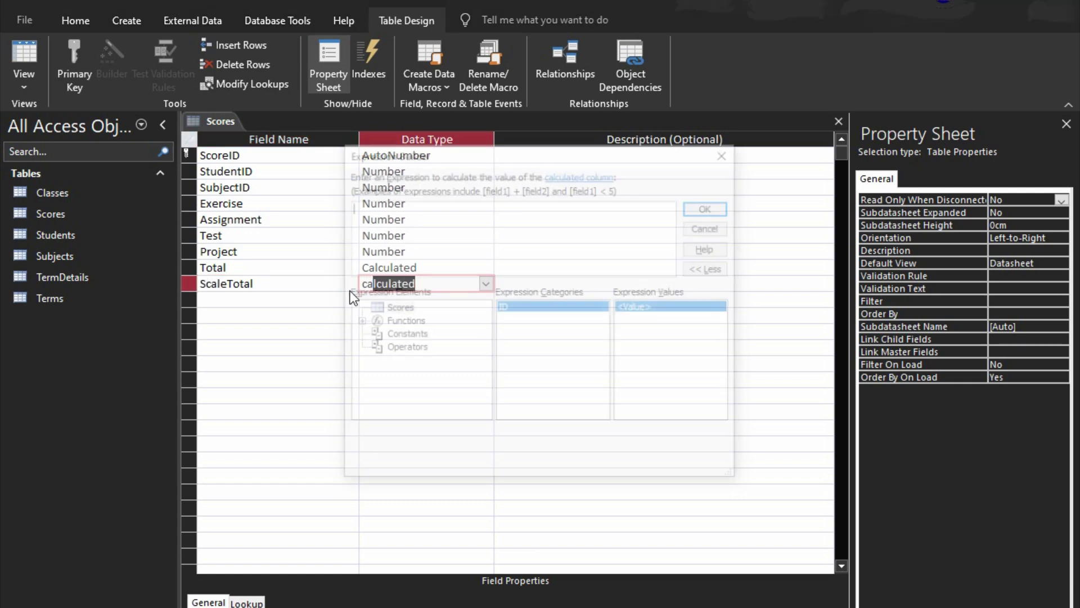
{"action": "type", "text": "Total/"}
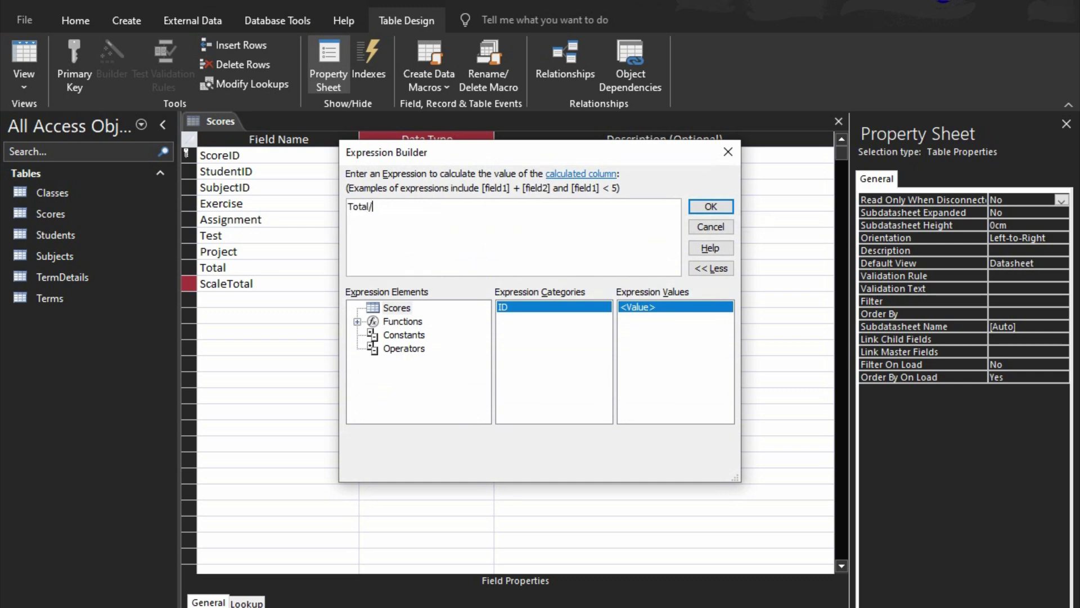
{"action": "type", "text": "y90"}
{"action": "key", "text": "BackSpace"}
{"action": "key", "text": "BackSpace"}
{"action": "key", "text": "BackSpace"}
{"action": "type", "text": "60*50"}
{"action": "left_click", "coordinate": [706, 204]}
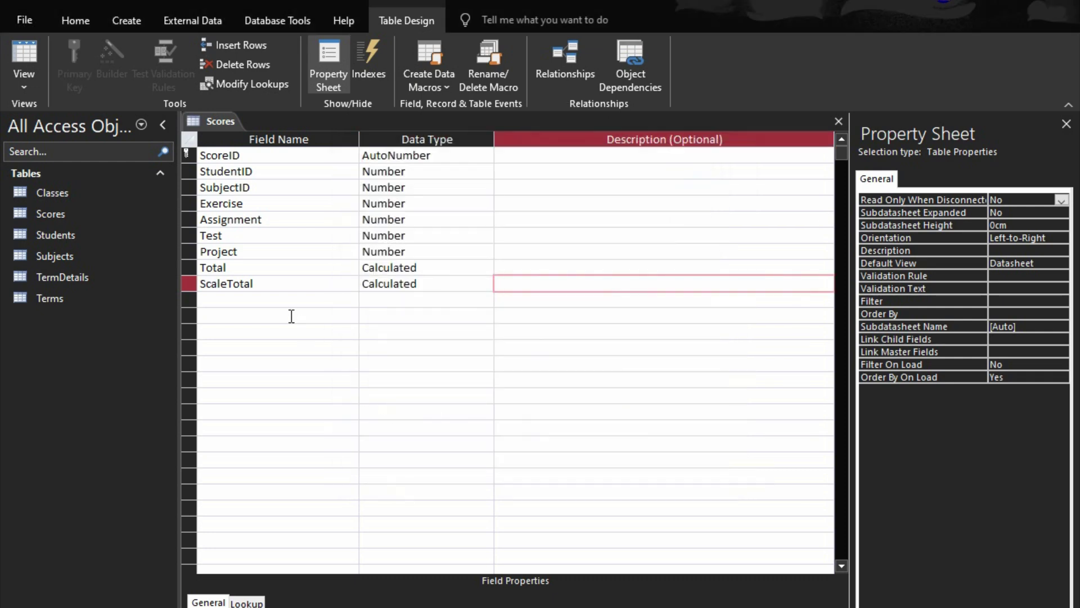
Step: Add an Exams field with the Number data type below ScaleTotal
{"action": "left_click", "coordinate": [294, 303]}
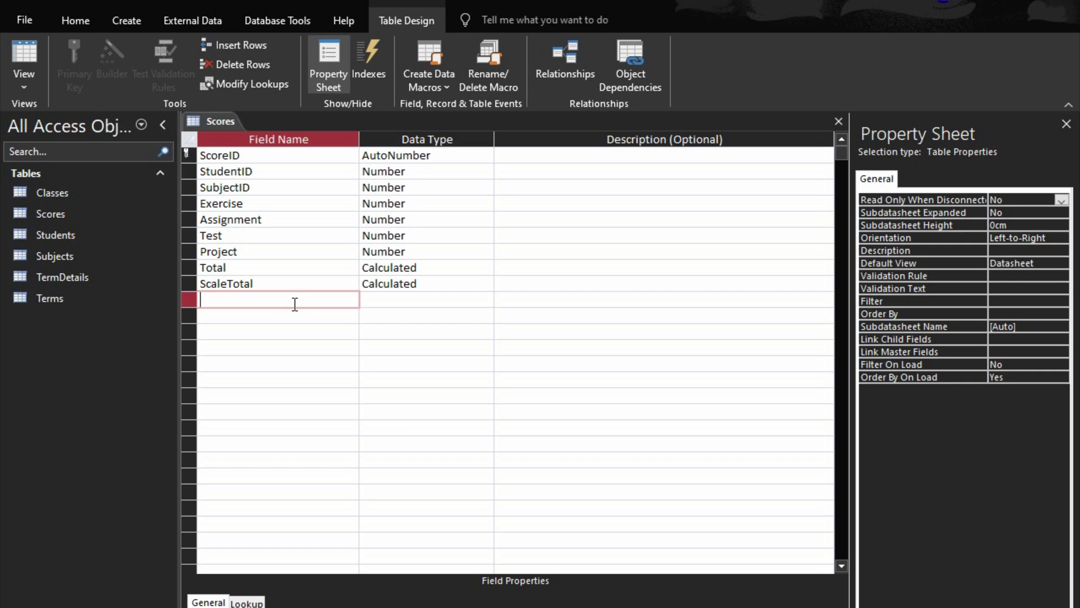
{"action": "type", "text": "Exams"}
{"action": "key", "text": "Tab"}
{"action": "type", "text": "n"}
{"action": "key", "text": "Tab"}
{"action": "key", "text": "Tab"}
Step: Add a calculated ScaleExam field below Exams with the expression Exams/100*50
{"action": "type", "text": "Scale"}
{"action": "type", "text": "E"}
{"action": "key", "text": "BackSpace"}
{"action": "type", "text": "e"}
{"action": "key", "text": "BackSpace"}
{"action": "type", "text": "Exams"}
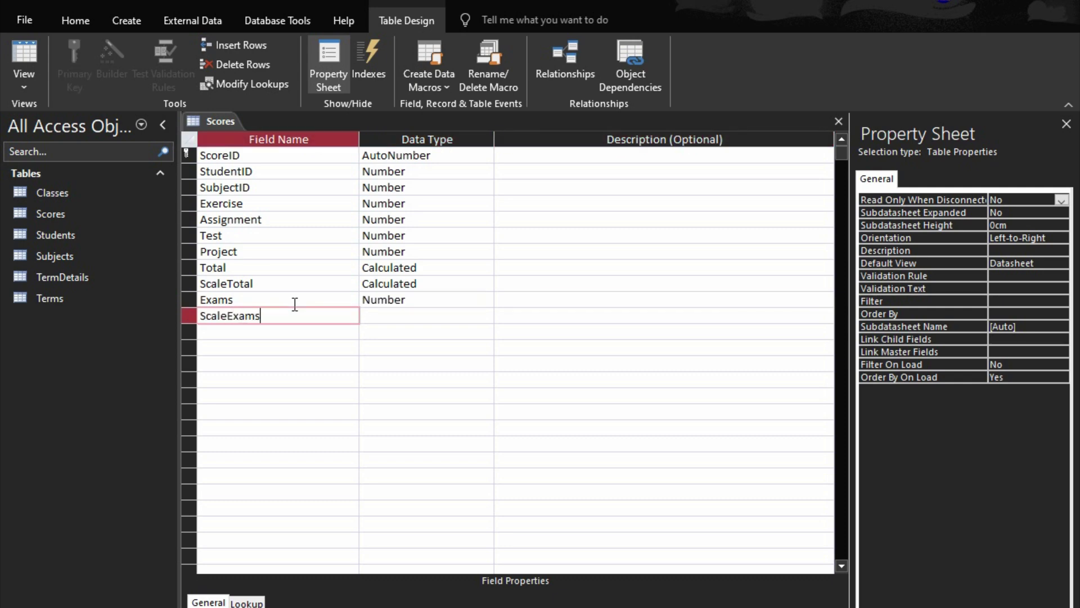
{"action": "key", "text": "BackSpace"}
{"action": "key", "text": "Tab"}
{"action": "type", "text": "ca"}
{"action": "key", "text": "Tab"}
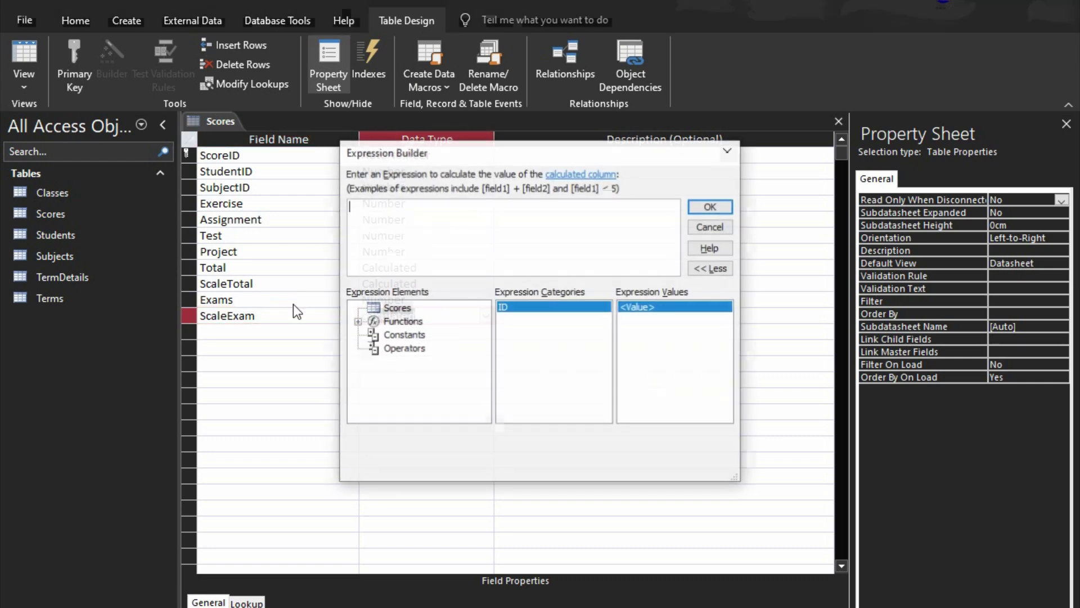
{"action": "type", "text": "E"}
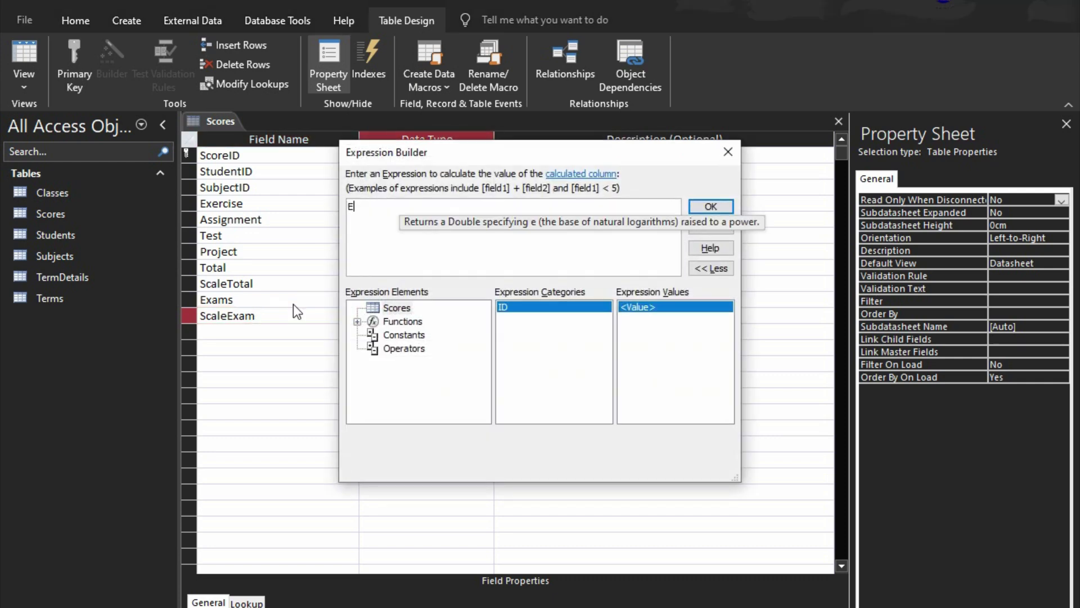
{"action": "type", "text": "xams/"}
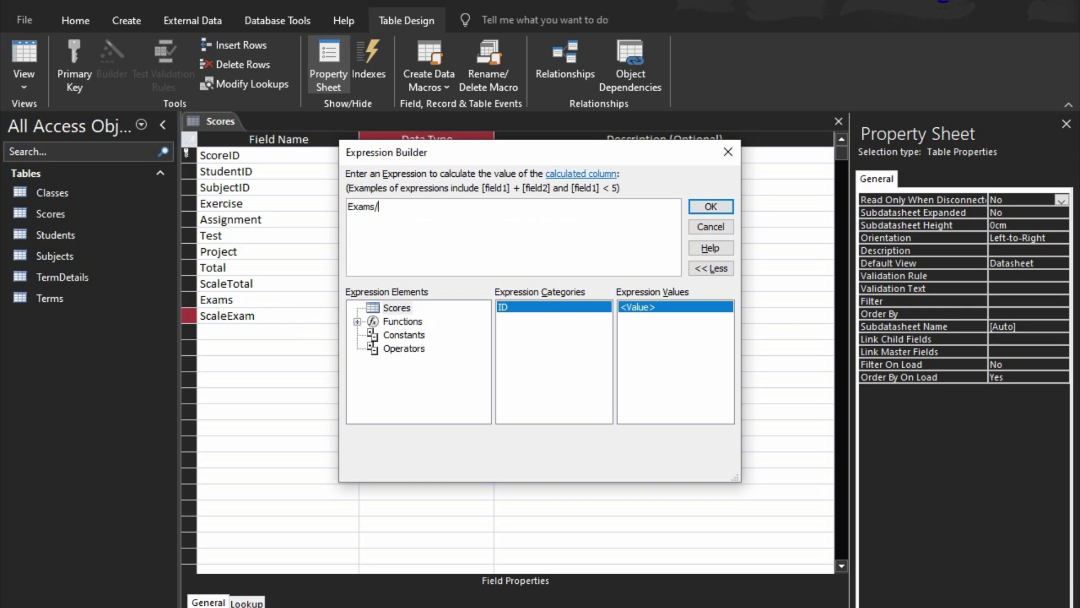
{"action": "type", "text": "100*50"}
{"action": "left_click", "coordinate": [711, 206]}
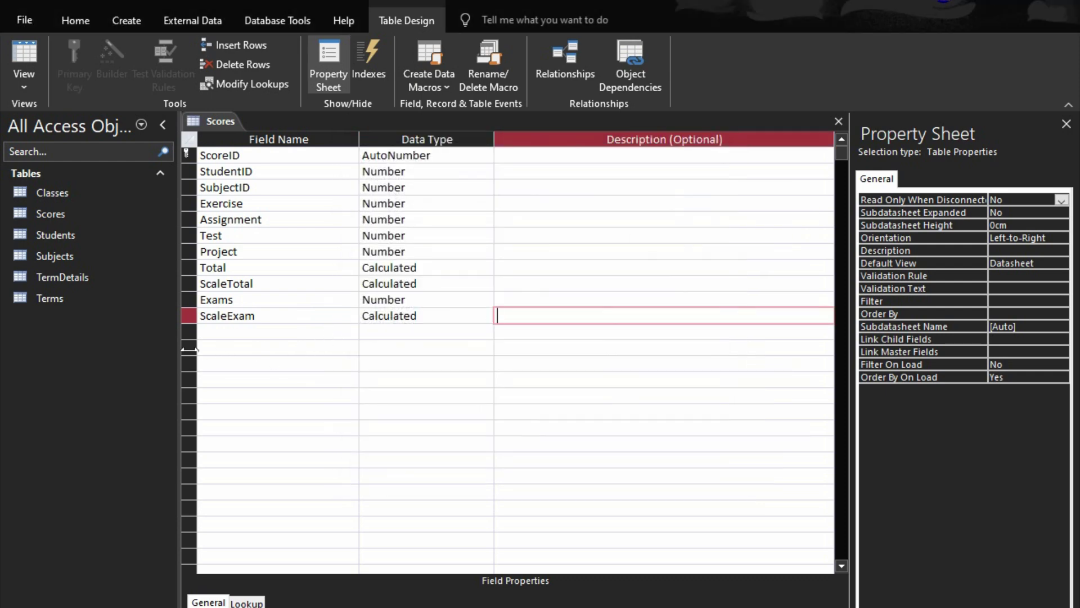
Step: Add a calculated TotalScore field below ScaleExam with the expression ScaleTotal+ScaleExam
{"action": "left_click", "coordinate": [219, 337]}
{"action": "type", "text": "TotalScore"}
{"action": "key", "text": "Tab"}
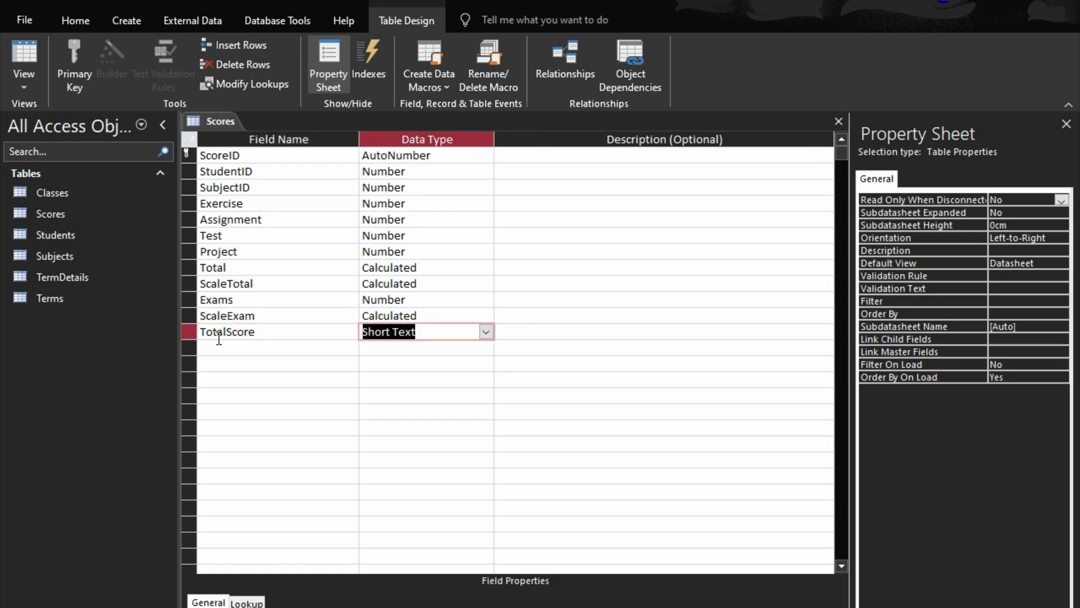
{"action": "type", "text": "calculated"}
{"action": "key", "text": "Tab"}
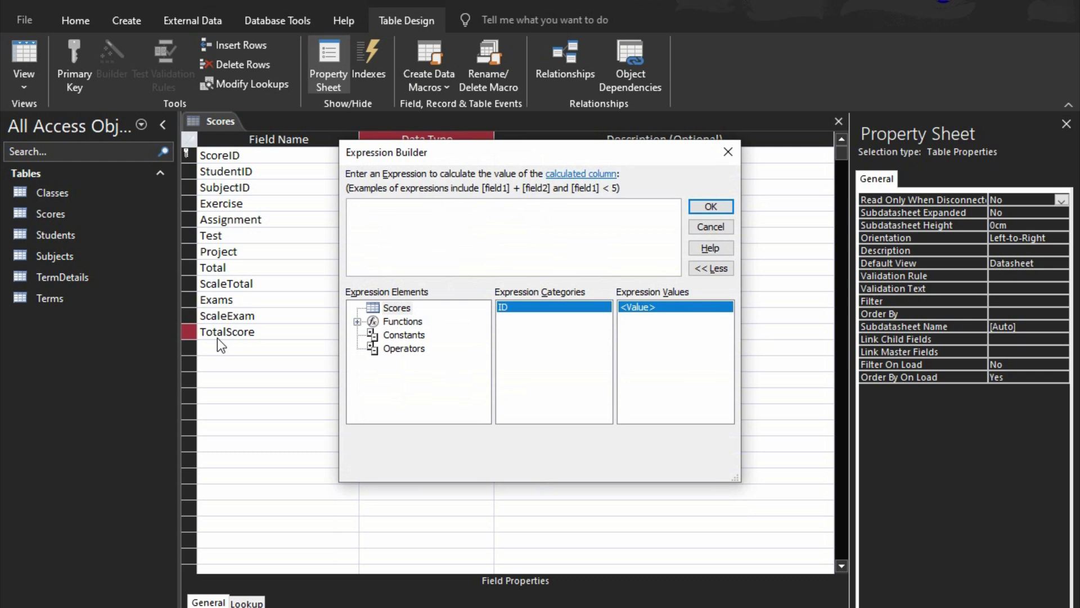
{"action": "type", "text": "S"}
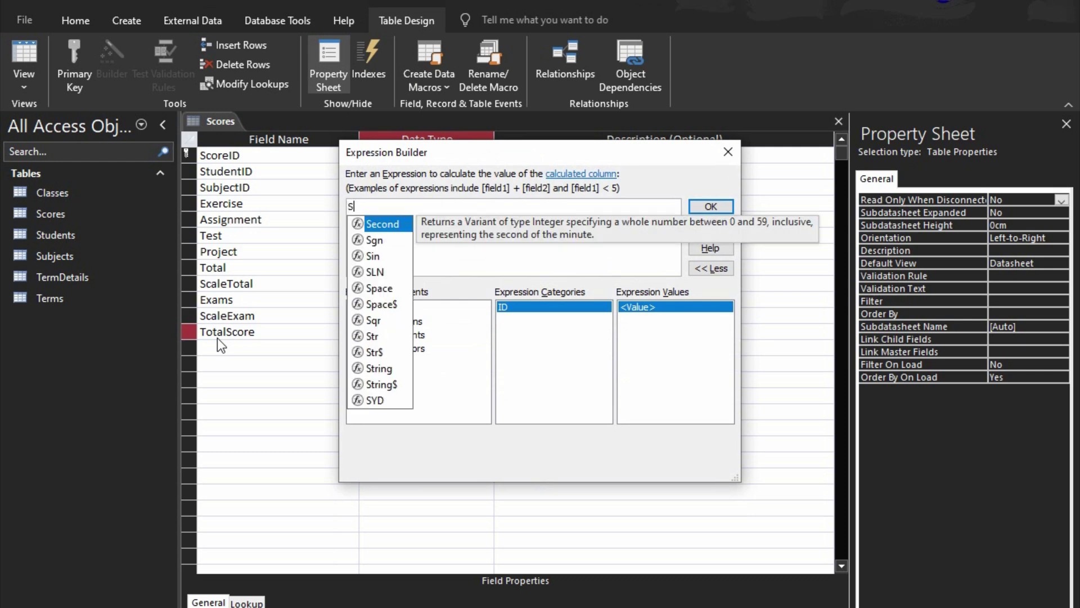
{"action": "type", "text": "caleTotal+"}
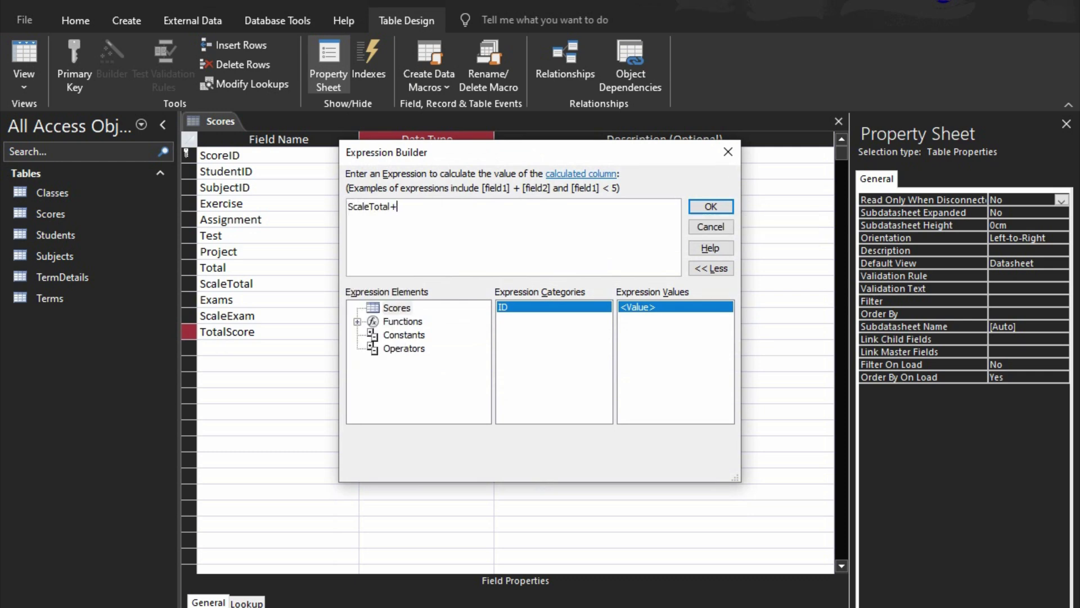
{"action": "type", "text": "Scaleexam"}
{"action": "key", "text": "BackSpace"}
{"action": "key", "text": "BackSpace"}
{"action": "key", "text": "BackSpace"}
{"action": "key", "text": "BackSpace"}
{"action": "type", "text": "Exam"}
{"action": "left_click", "coordinate": [729, 207]}
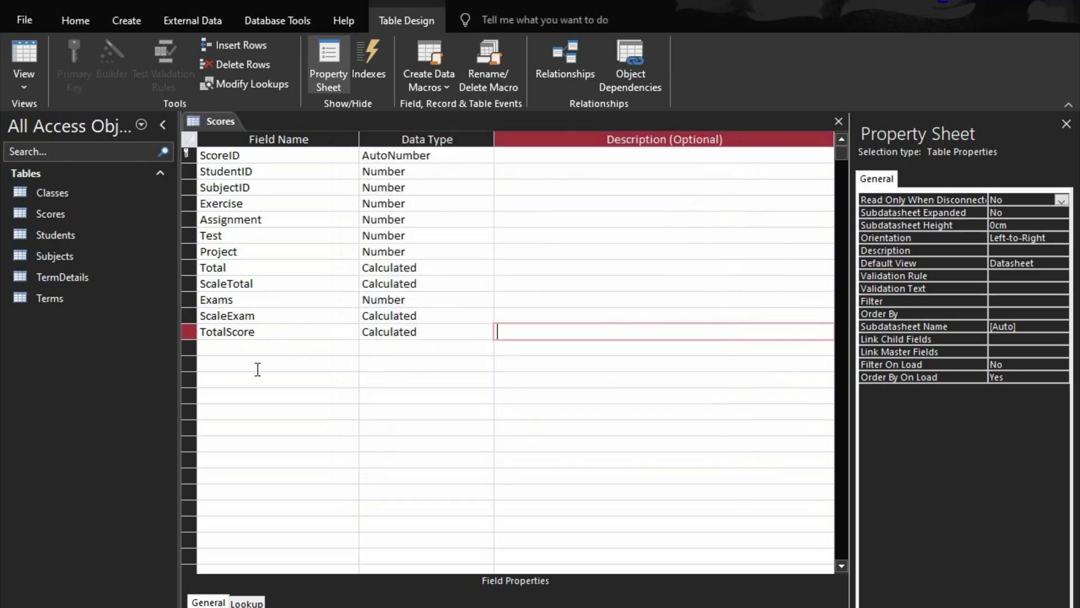
Step: Add a TermID field with the Number data type below TotalScore and close the Scores table
{"action": "left_click", "coordinate": [231, 349]}
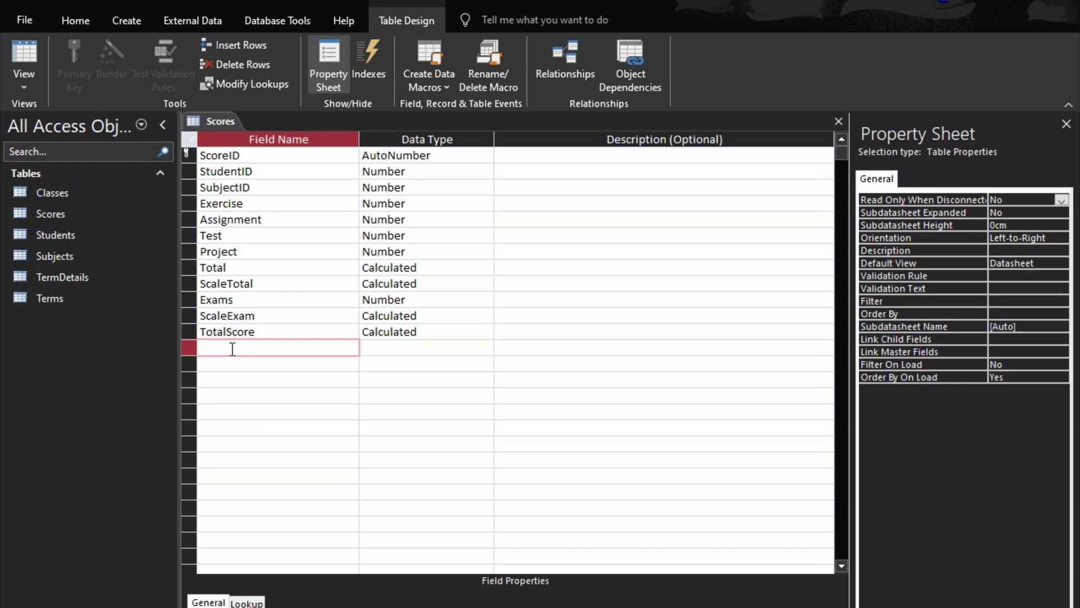
{"action": "type", "text": "TermID"}
{"action": "key", "text": "Tab"}
{"action": "type", "text": "n"}
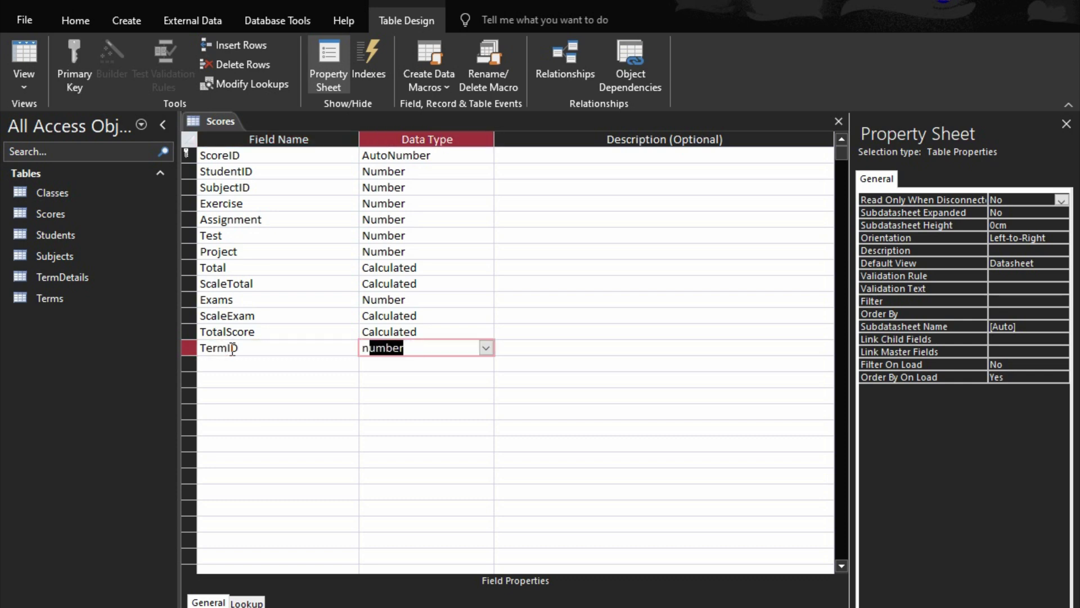
{"action": "left_click", "coordinate": [259, 300]}
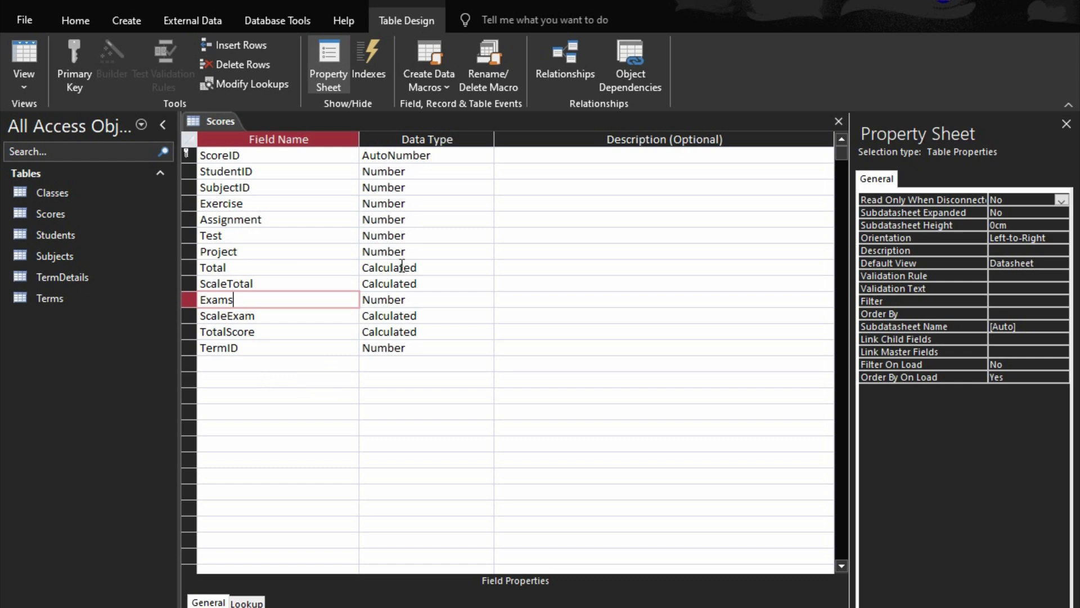
{"action": "left_click", "coordinate": [838, 121]}
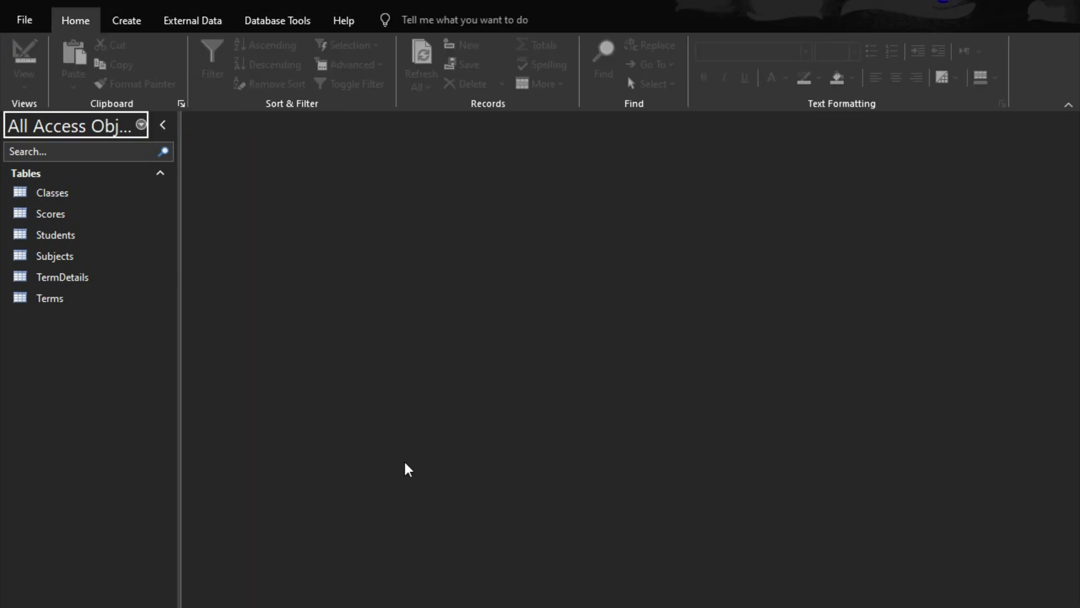